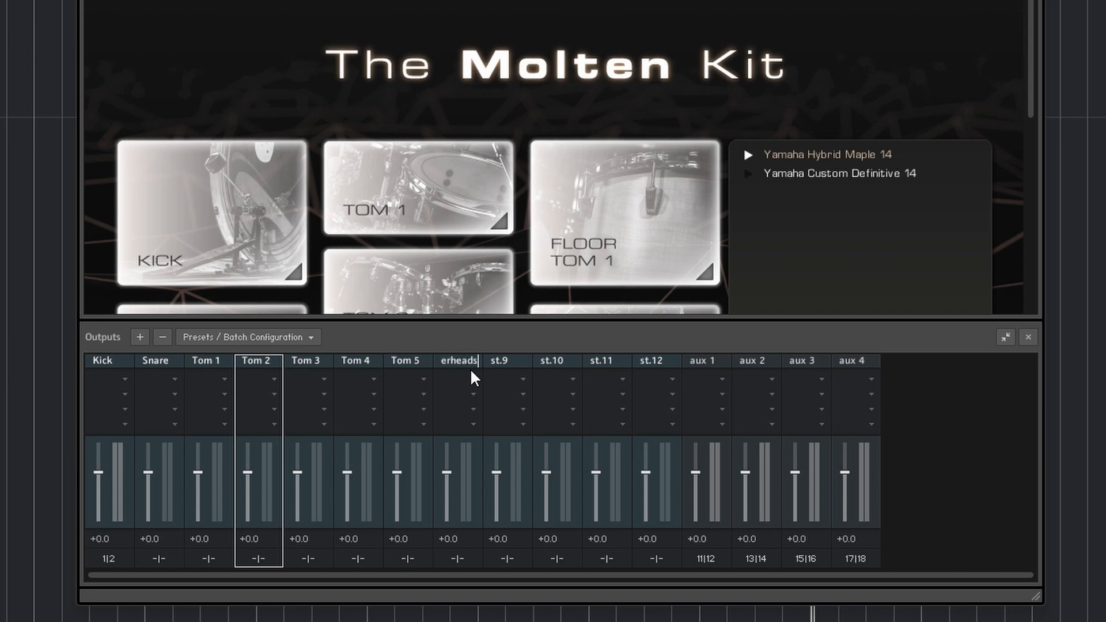
# Rename the five outputs following Overheads as Close Room, Med Room, Far Room, OS KICK and OS SNARE.
pyautogui.doubleClick(517, 361)
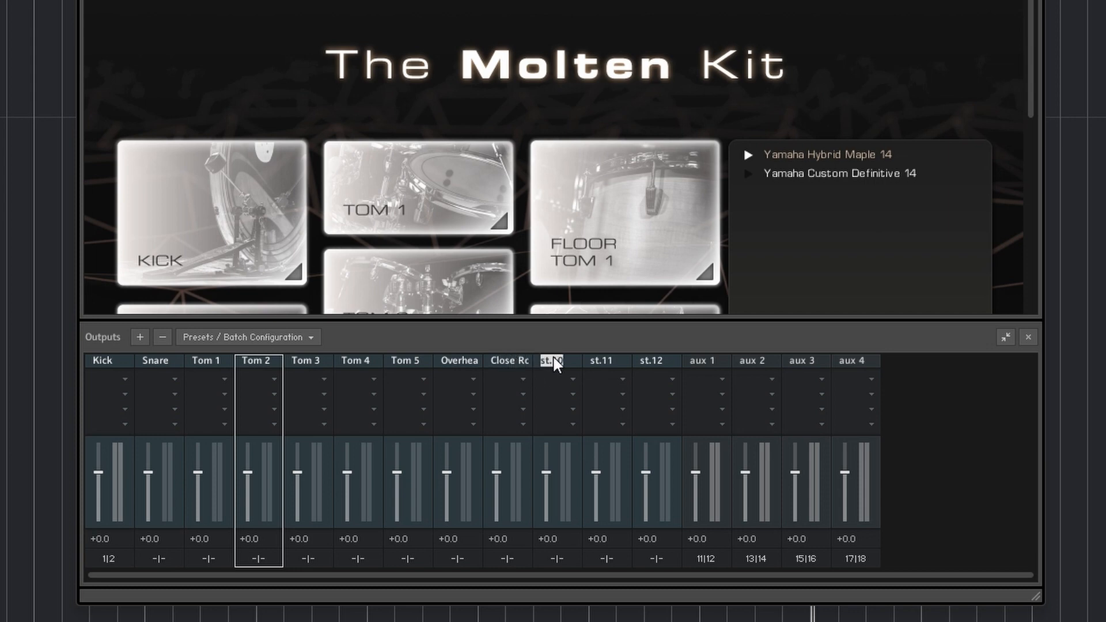
pyautogui.write('Med Ro')
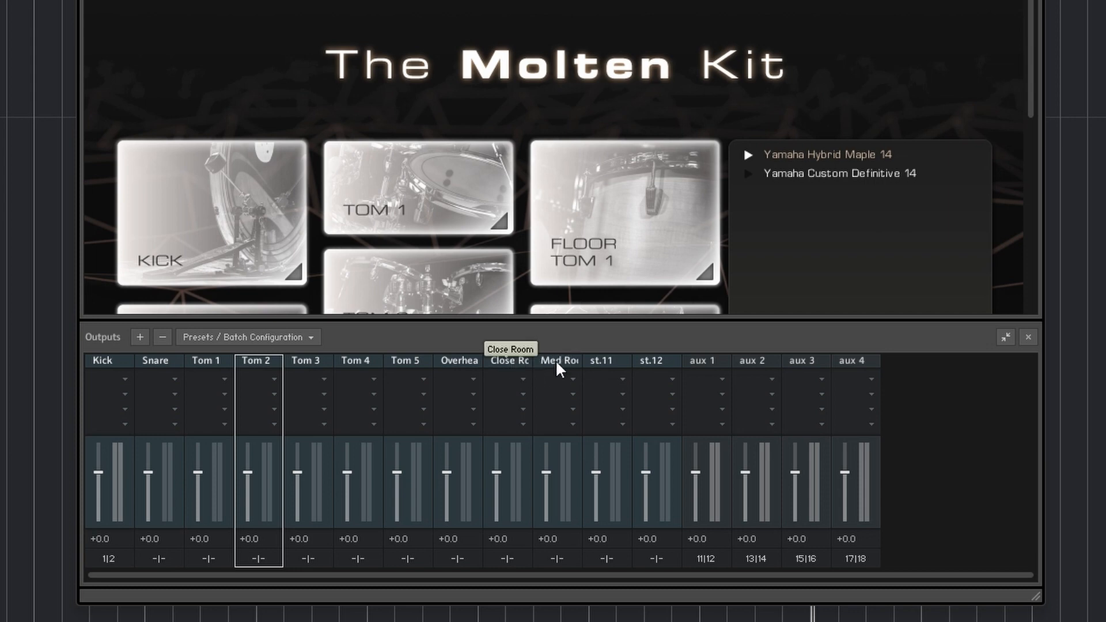
pyautogui.doubleClick(601, 361)
pyautogui.write('Far Roo')
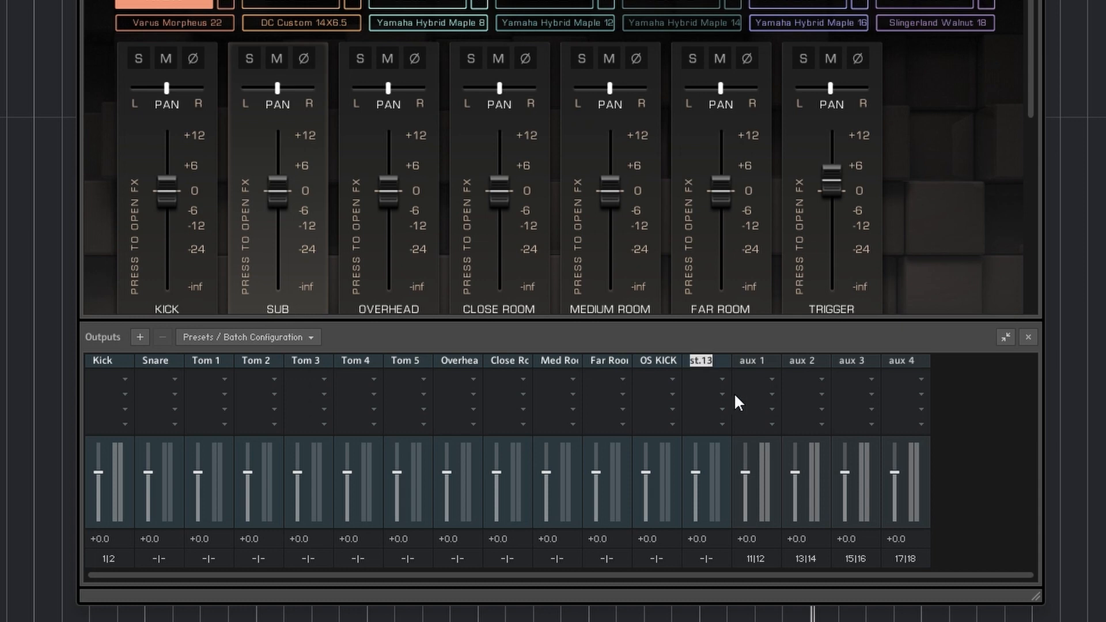
pyautogui.write('OS SNARE')
pyautogui.press('Return')
# Save the current output section state as the default, and bring up the recently loaded files.
pyautogui.click(214, 340)
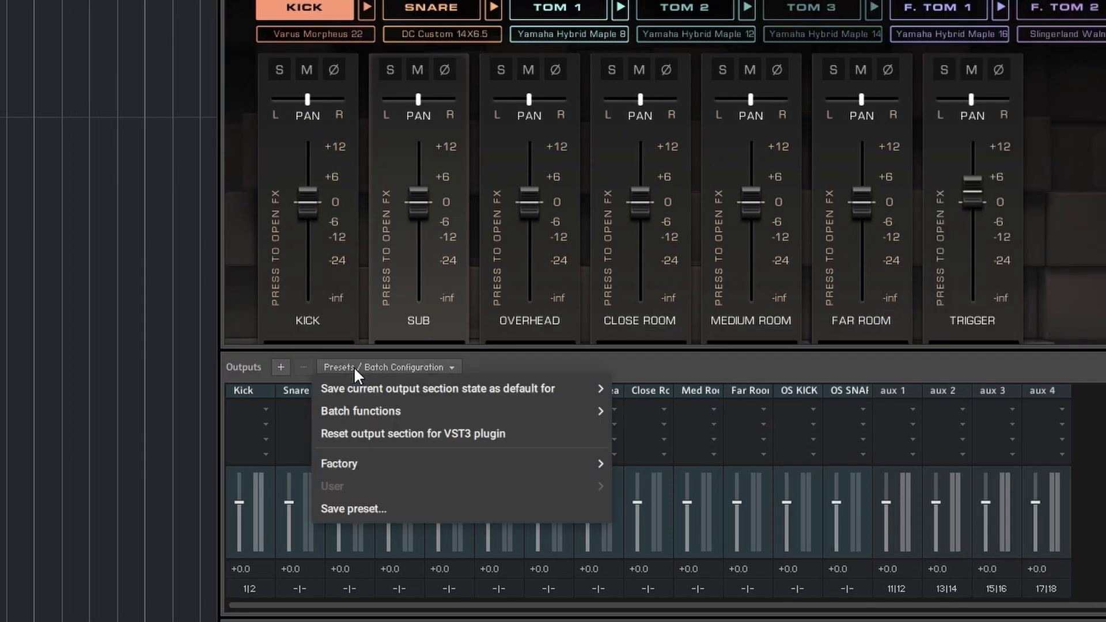
pyautogui.moveTo(367, 386)
pyautogui.click(686, 389)
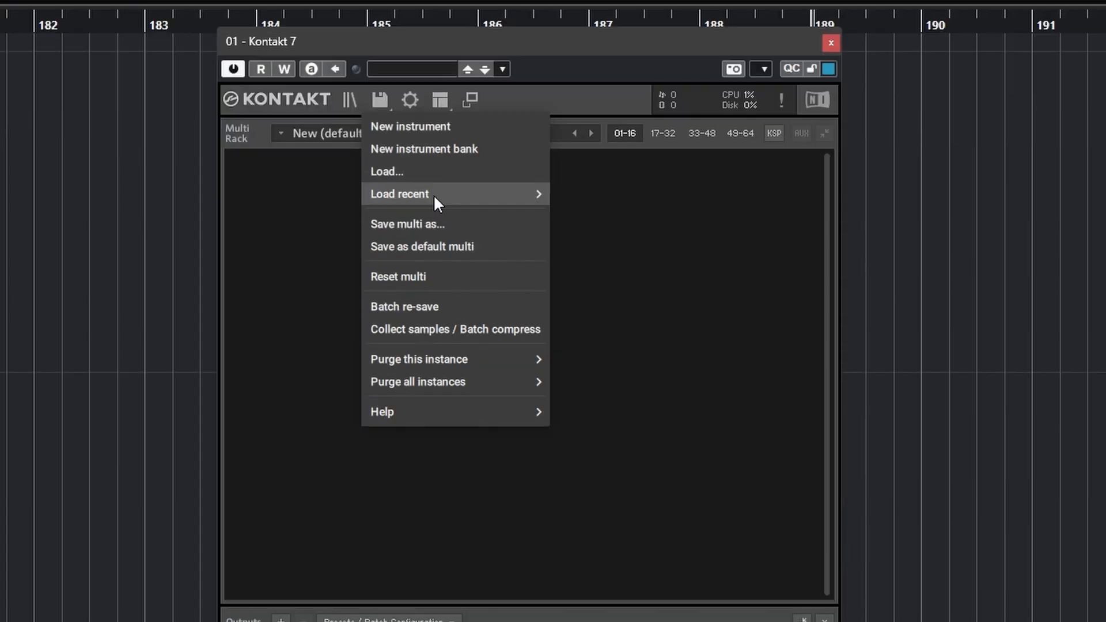
pyautogui.moveTo(433, 195)
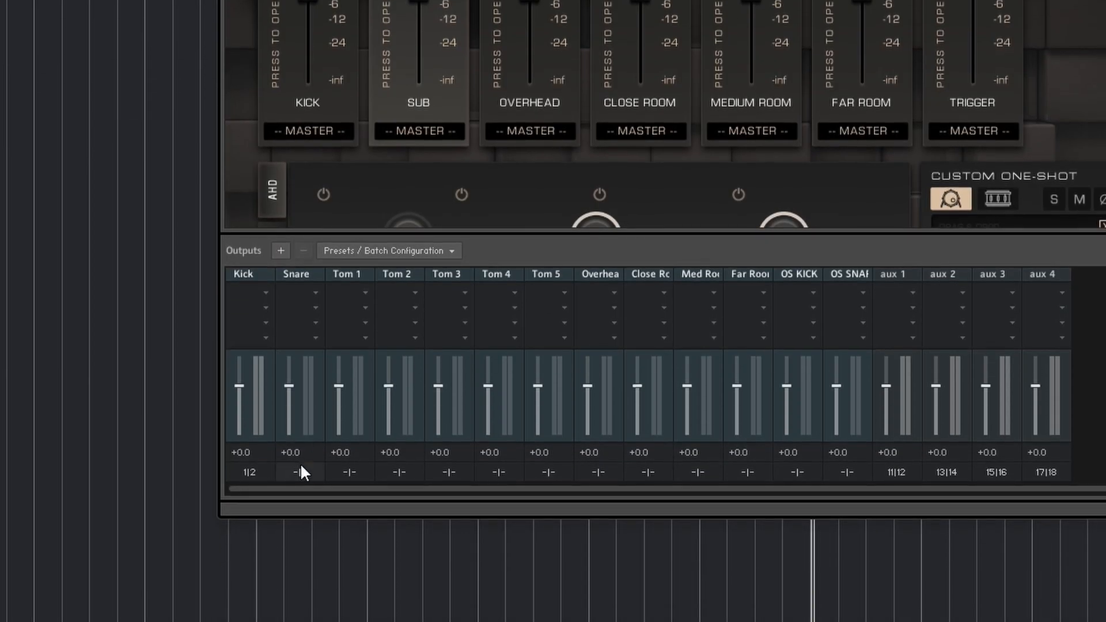
# Route the Snare output's two channels to 3 - KT Snare [1] and 4 - KT Snare [2].
pyautogui.click(299, 467)
pyautogui.click(433, 122)
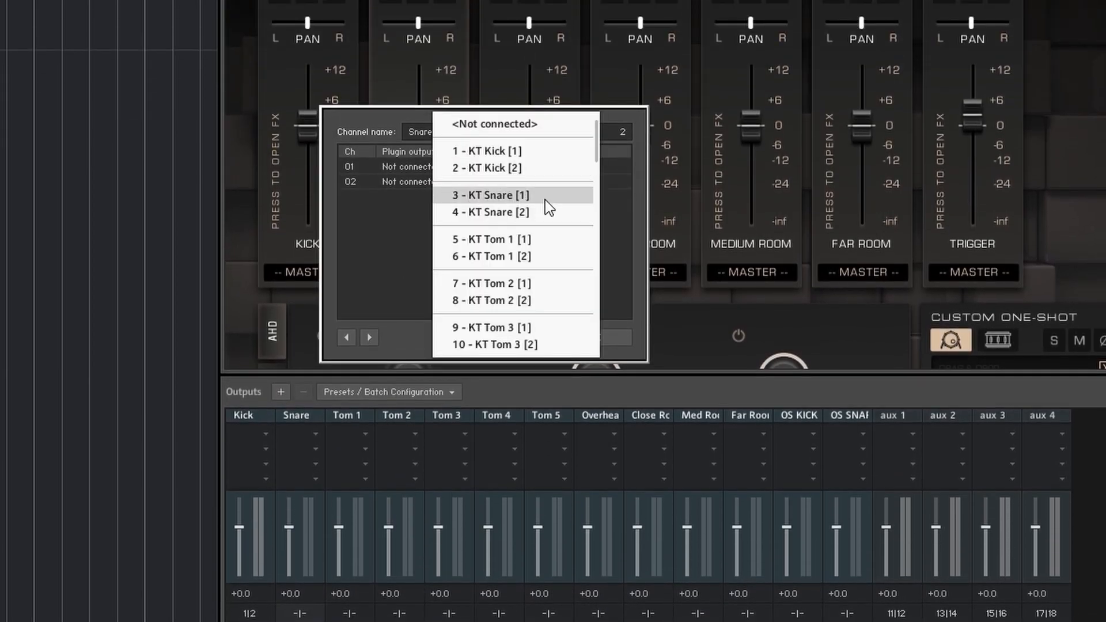
pyautogui.click(545, 153)
pyautogui.click(480, 183)
pyautogui.click(531, 213)
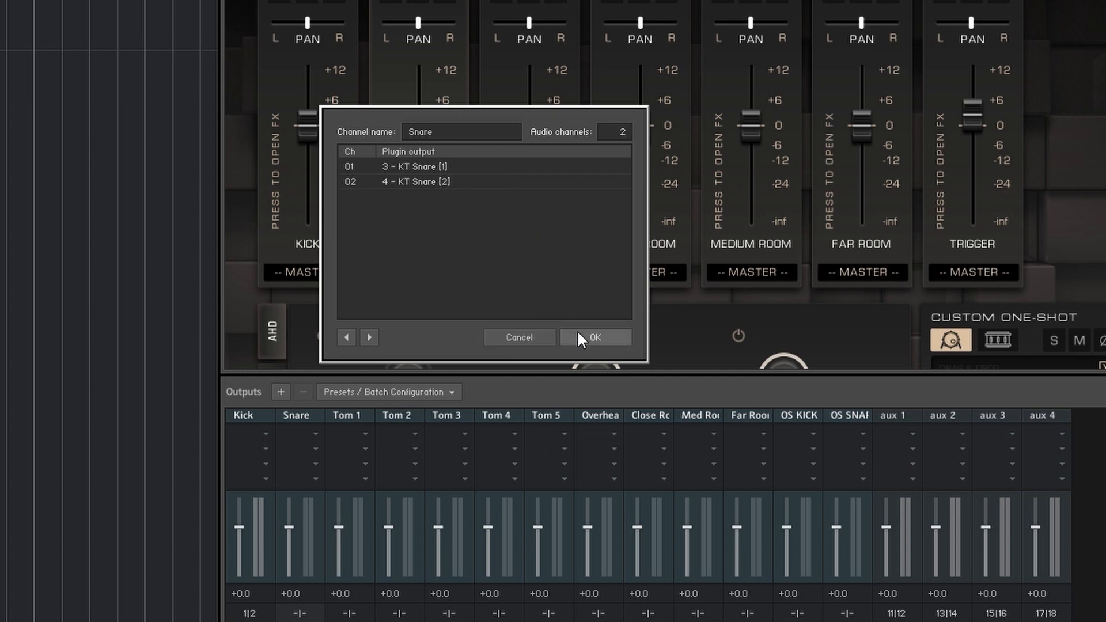
pyautogui.click(581, 338)
pyautogui.click(582, 316)
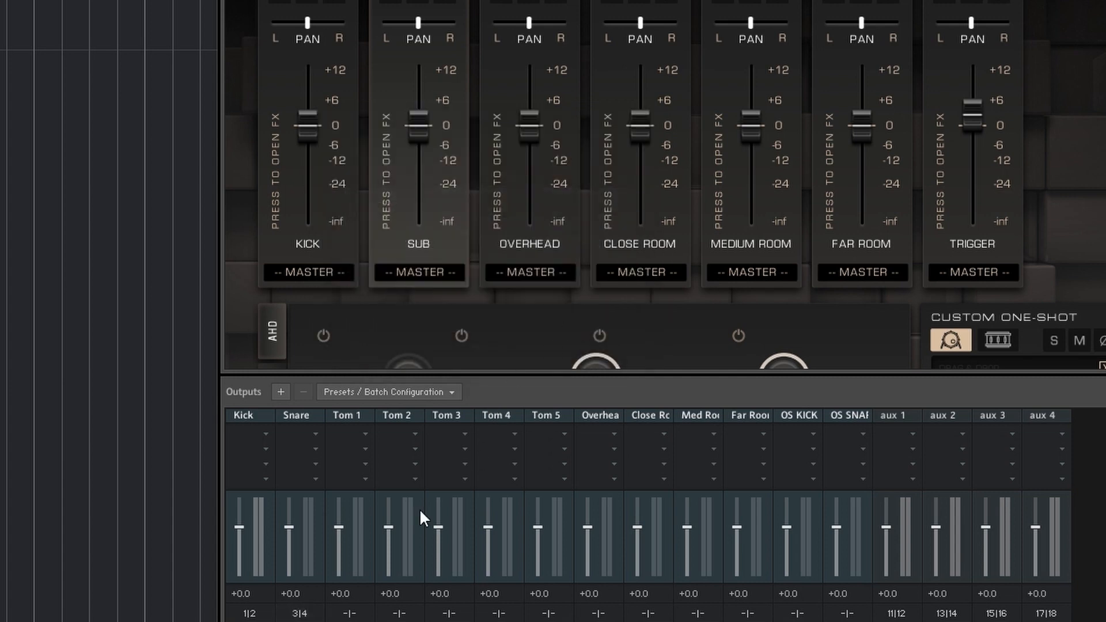
# Route the Tom 1 output's two channels to 5 - KT Tom 1 [1] and 6 - KT Tom 1 [2].
pyautogui.click(337, 615)
pyautogui.click(430, 165)
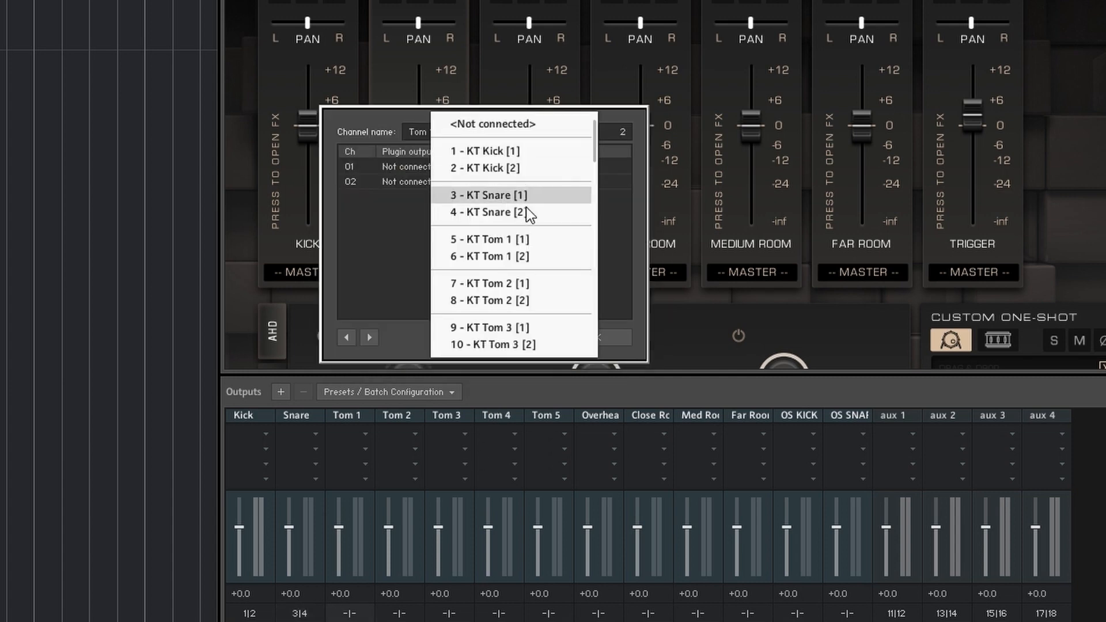
pyautogui.click(536, 239)
pyautogui.click(453, 182)
pyautogui.click(548, 256)
pyautogui.click(601, 336)
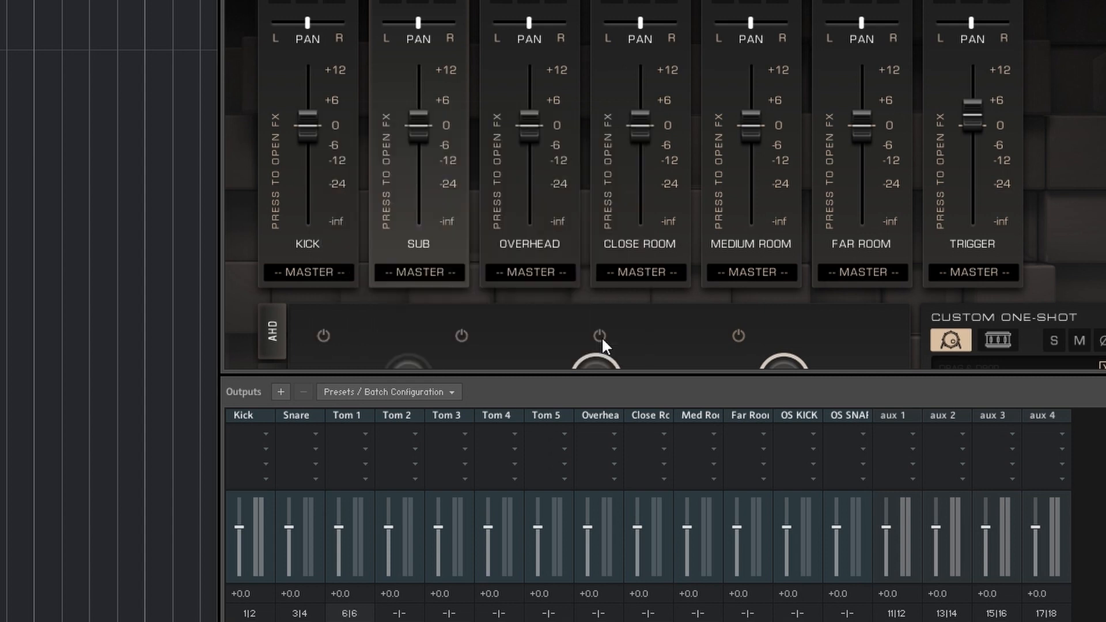
# Route the Tom 2 output's two channels to 7 - KT Tom 2 [1] and 8 - KT Tom 2 [2].
pyautogui.click(400, 616)
pyautogui.click(433, 167)
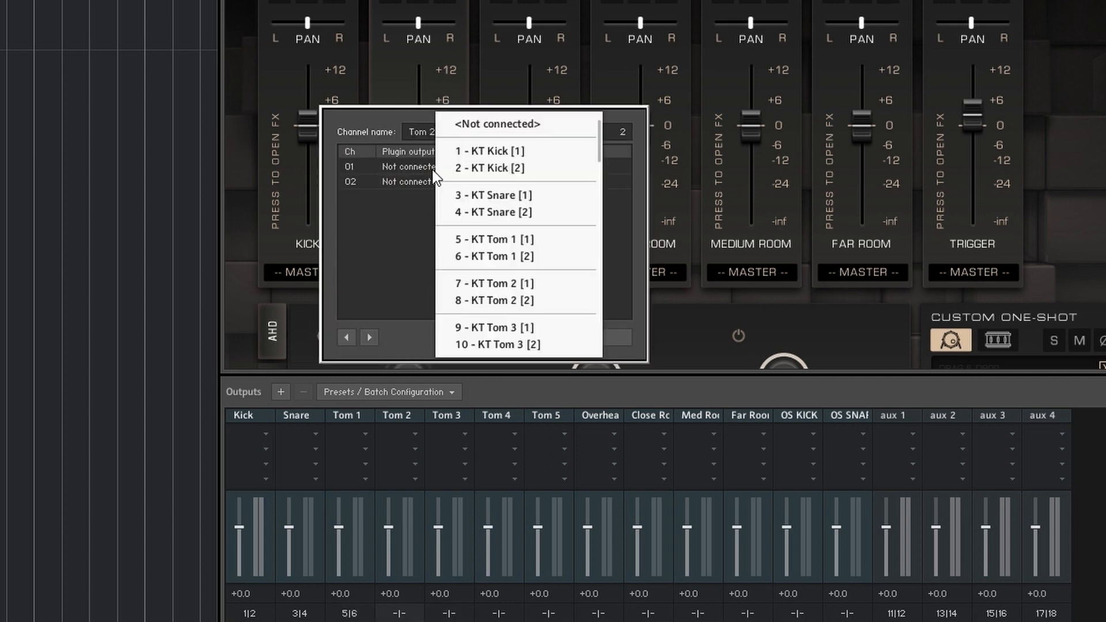
pyautogui.click(531, 283)
pyautogui.click(461, 182)
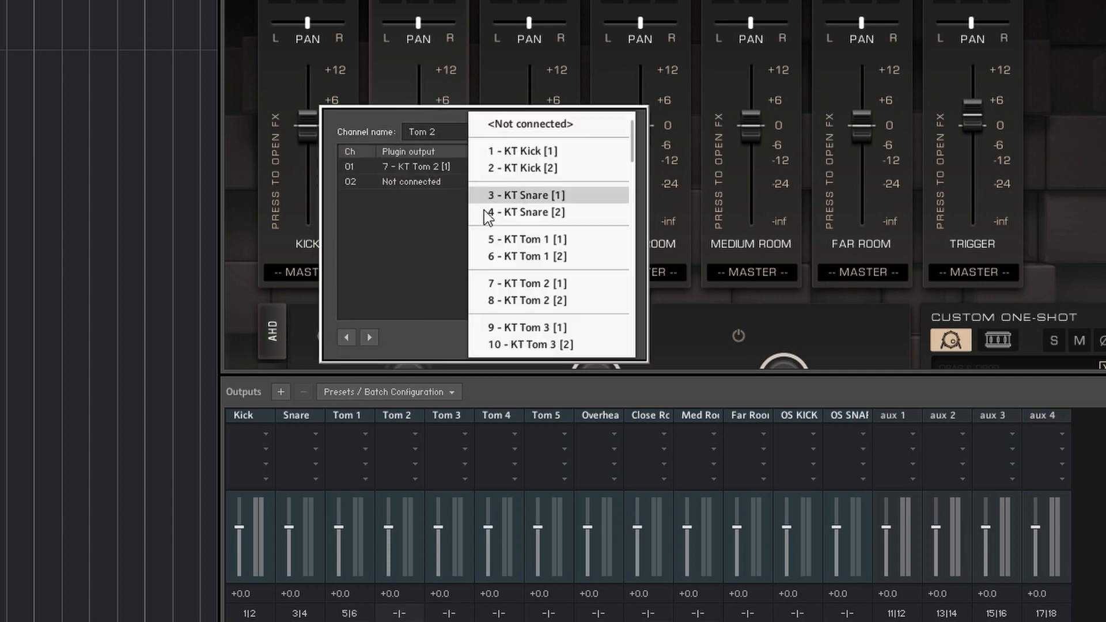
pyautogui.click(562, 300)
pyautogui.click(590, 340)
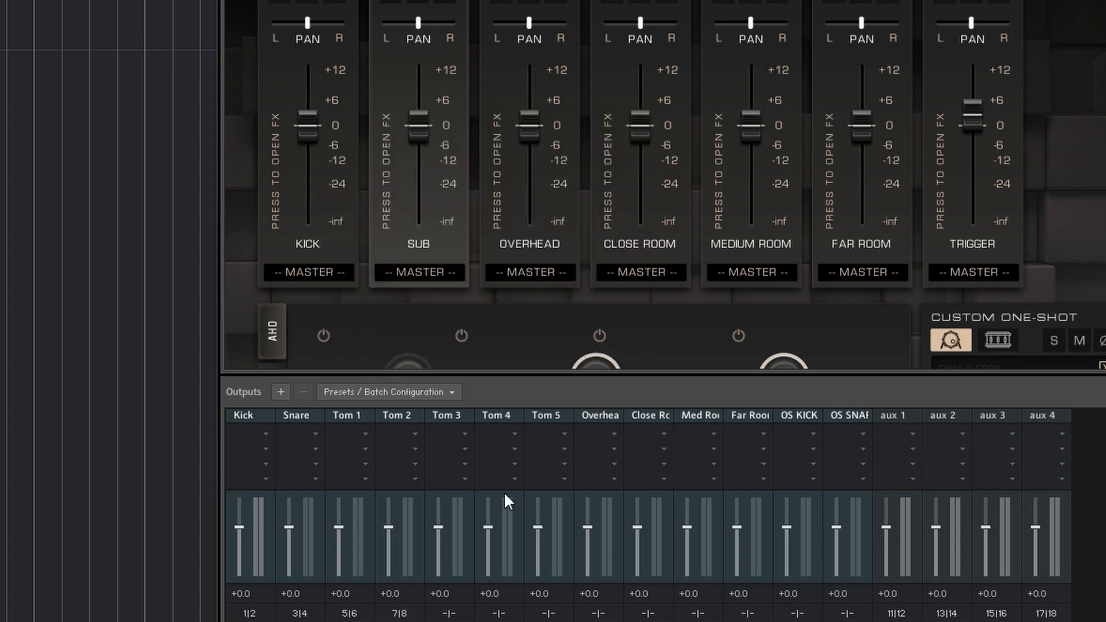
# Route the Tom 3 output's two channels to 9 - KT Tom 3 [1] and 10 - KT Tom 3 [2].
pyautogui.click(449, 616)
pyautogui.click(438, 166)
pyautogui.scroll(-1, 544, 306)
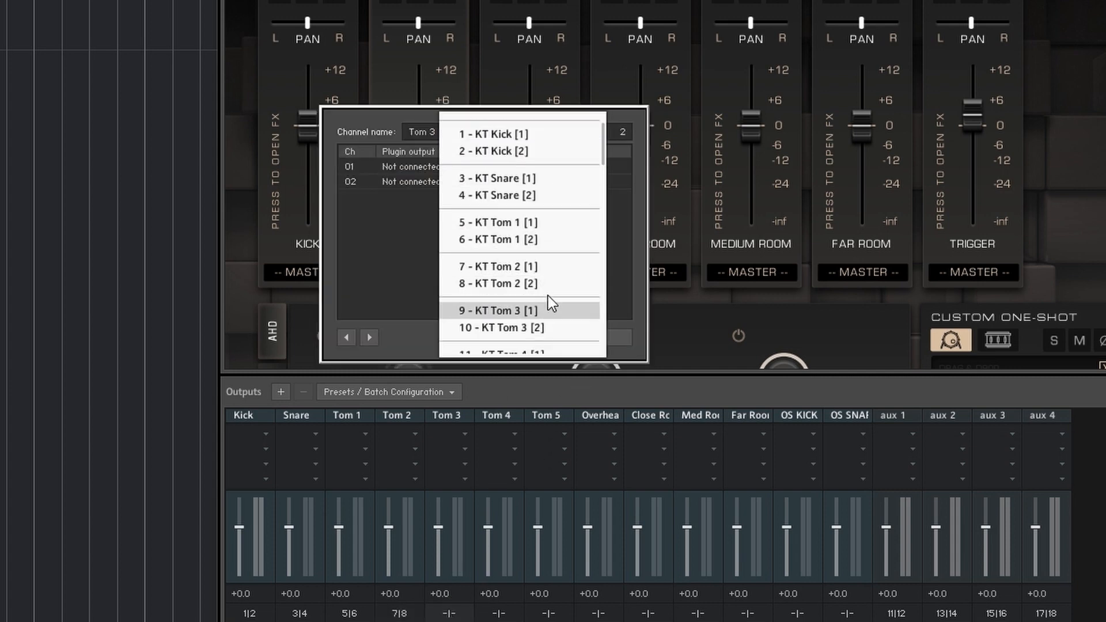
pyautogui.click(544, 310)
pyautogui.click(461, 182)
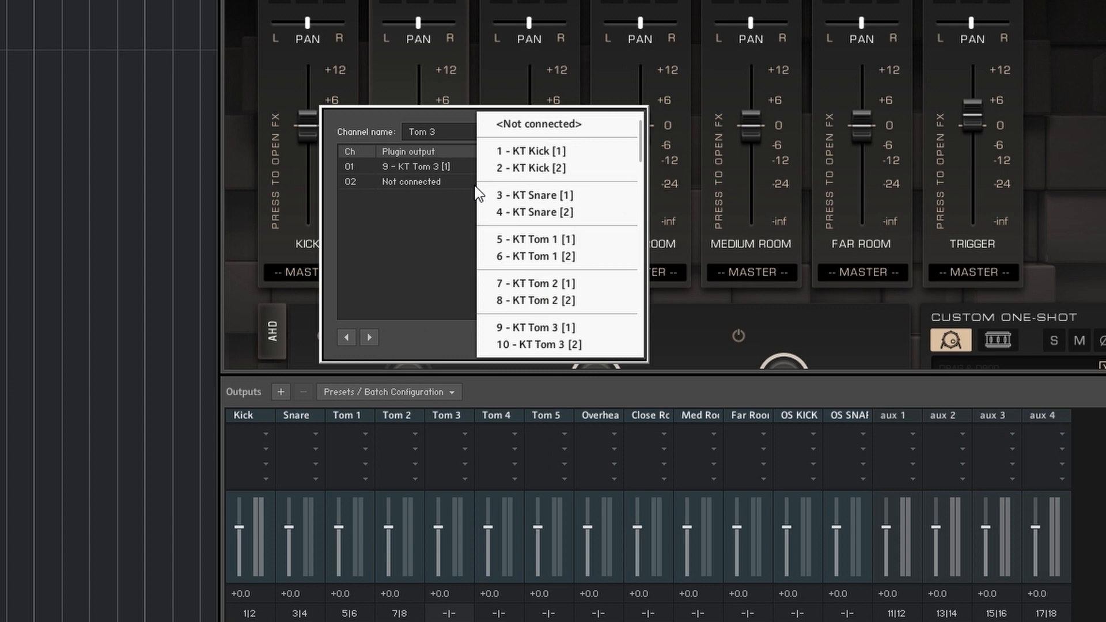
pyautogui.click(595, 346)
pyautogui.click(597, 343)
# Route the Tom 4 output's two channels to 11 - KT Tom 4 [1] and 12 - KT Tom 4 [2].
pyautogui.click(499, 614)
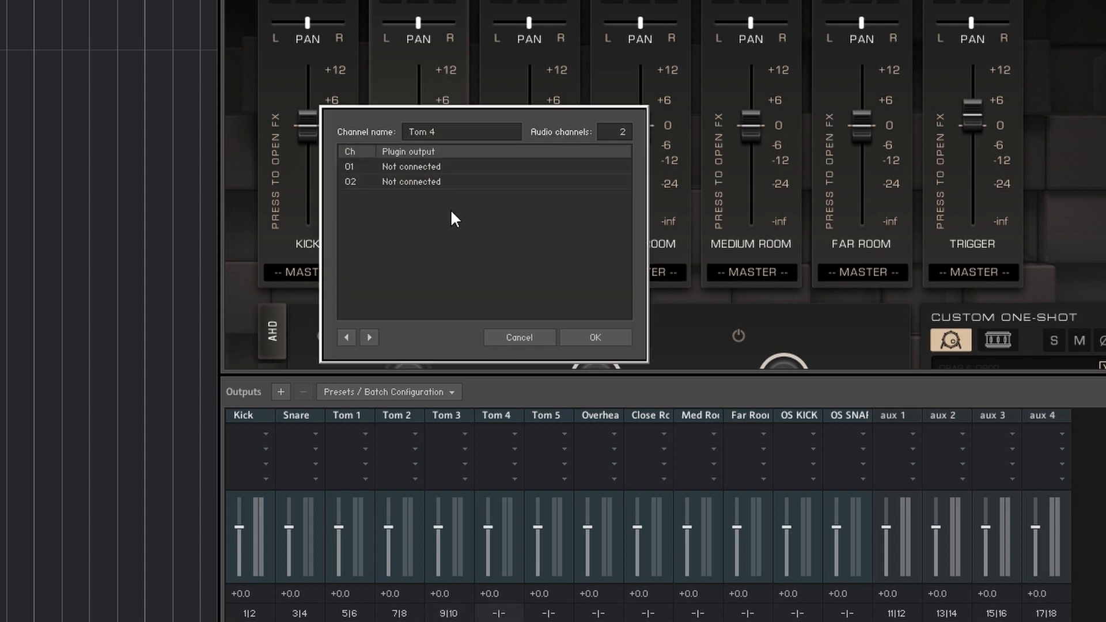
pyautogui.click(437, 167)
pyautogui.scroll(-2, 537, 296)
pyautogui.click(531, 321)
pyautogui.click(478, 182)
pyautogui.scroll(-2, 551, 339)
pyautogui.click(575, 339)
pyautogui.click(589, 334)
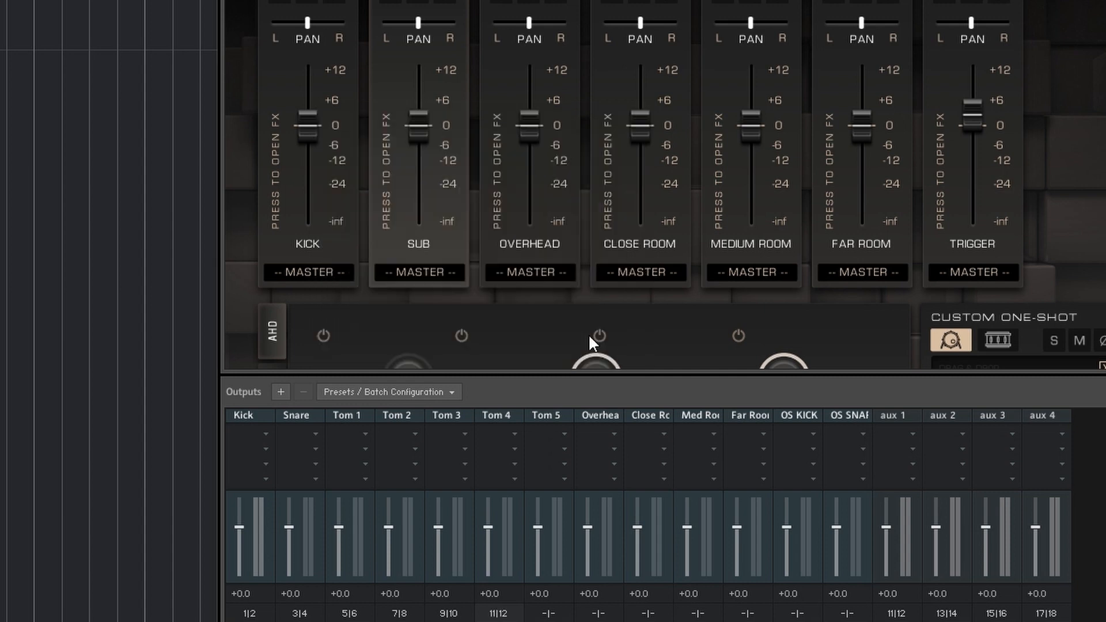
# Try to route the Tom 5 output's channels to KT Tom 5 [1] and KT Tom 5 [2].
pyautogui.click(561, 616)
pyautogui.click(438, 166)
pyautogui.scroll(-2, 549, 300)
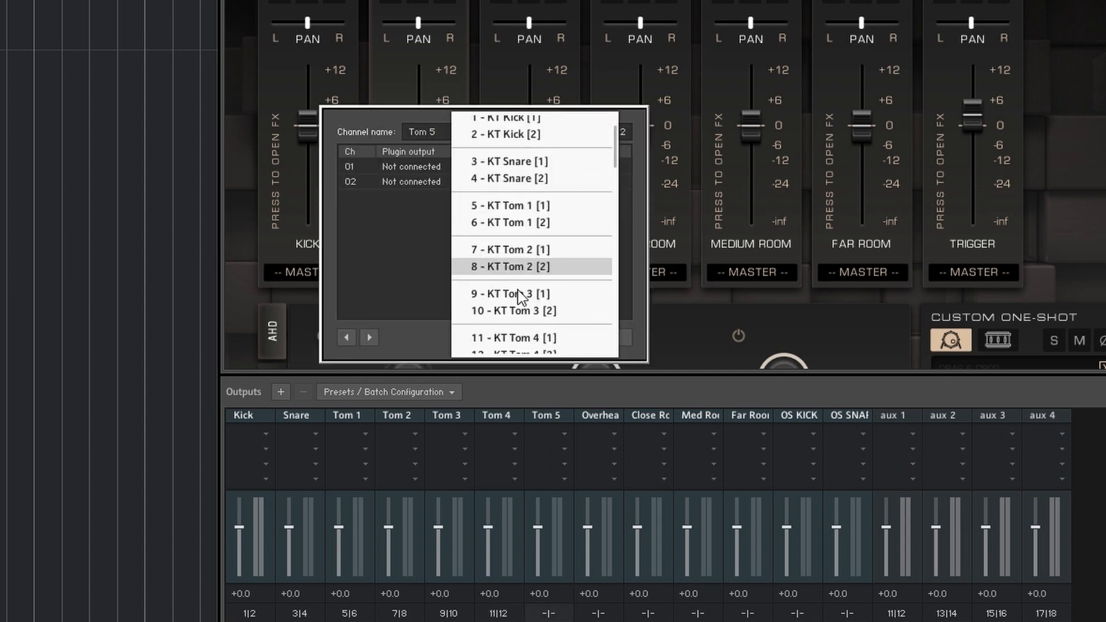
pyautogui.scroll(-1, 548, 301)
pyautogui.click(539, 314)
pyautogui.click(451, 182)
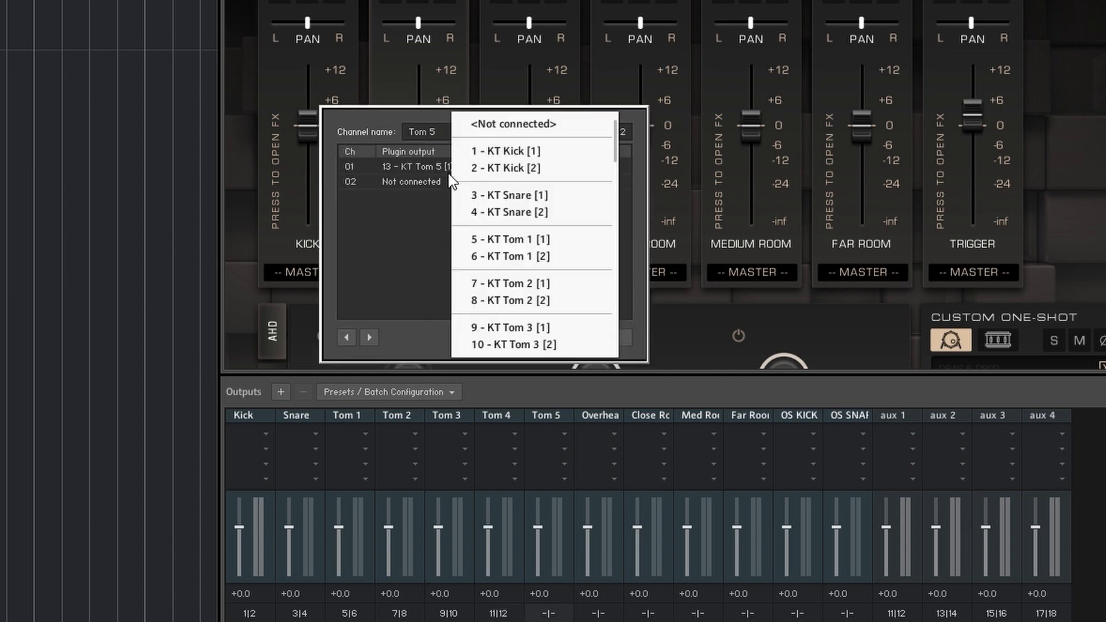
pyautogui.scroll(-3, 539, 270)
pyautogui.click(550, 338)
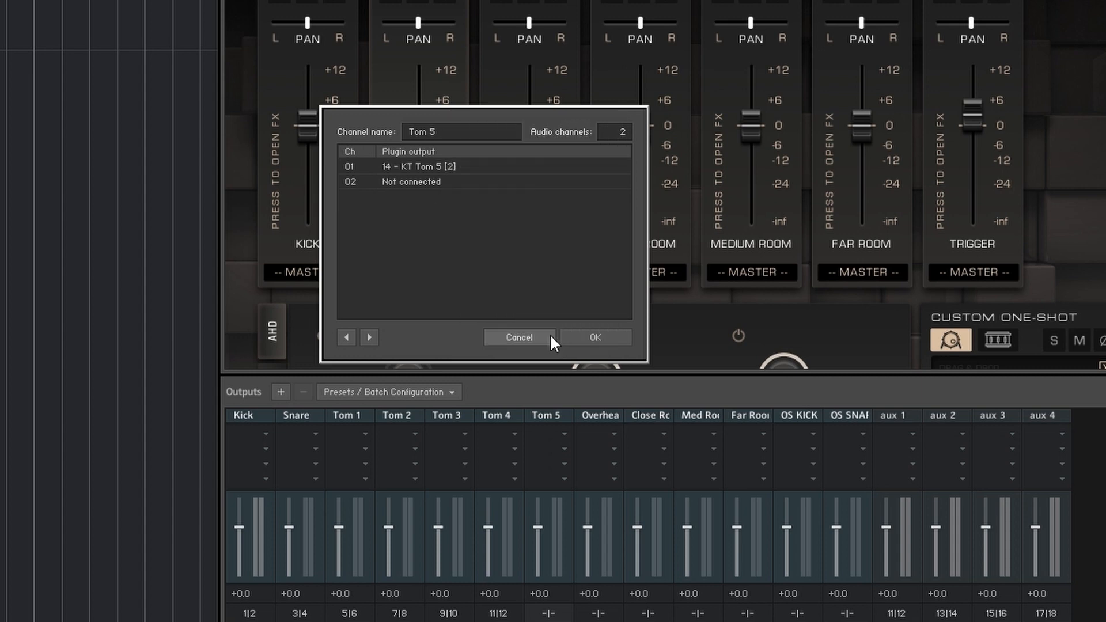
pyautogui.click(573, 340)
# Set the Tom 5 output's channel 02 to 14 - KT Tom 5 [2] and channel 01 to 13 - KT Tom 5 [1].
pyautogui.click(553, 612)
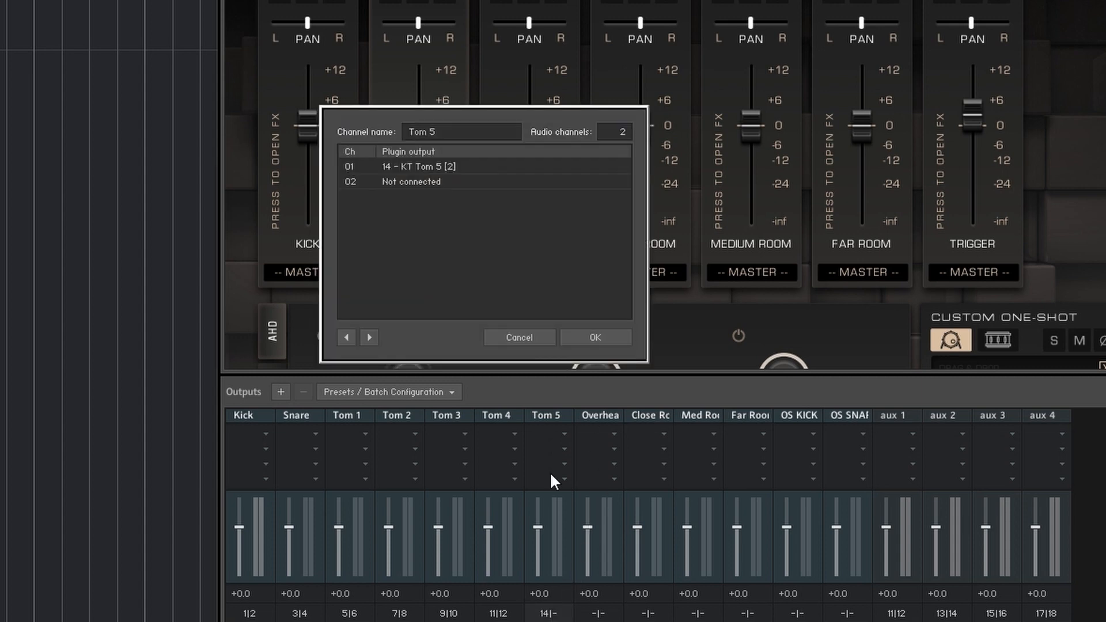
pyautogui.click(450, 182)
pyautogui.scroll(-3, 575, 333)
pyautogui.scroll(-1, 558, 347)
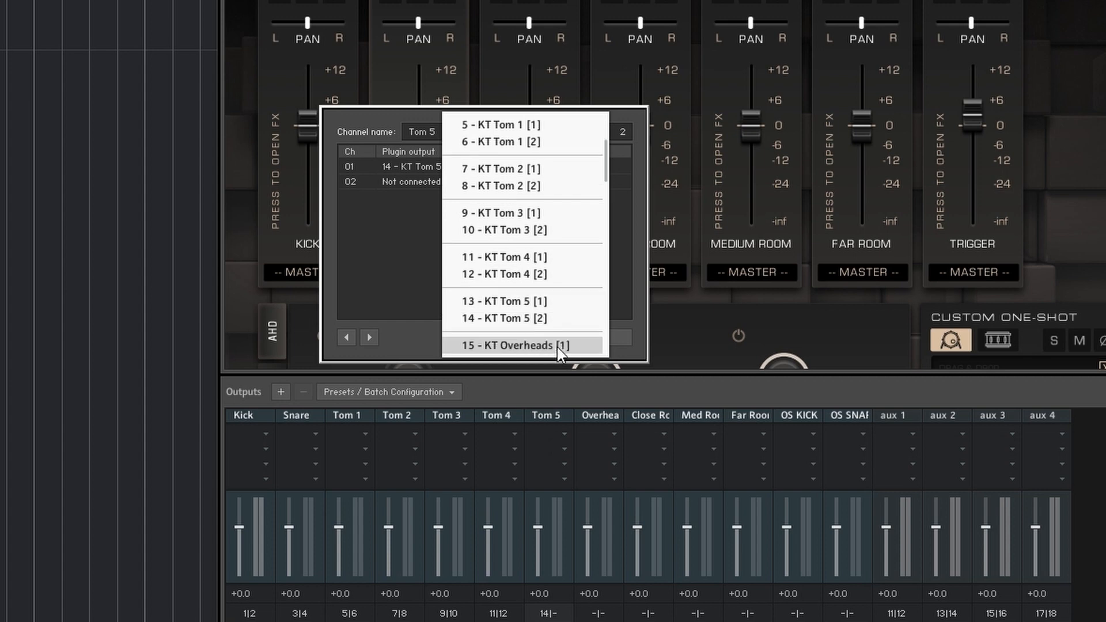
pyautogui.click(549, 319)
pyautogui.click(463, 170)
pyautogui.scroll(-3, 561, 336)
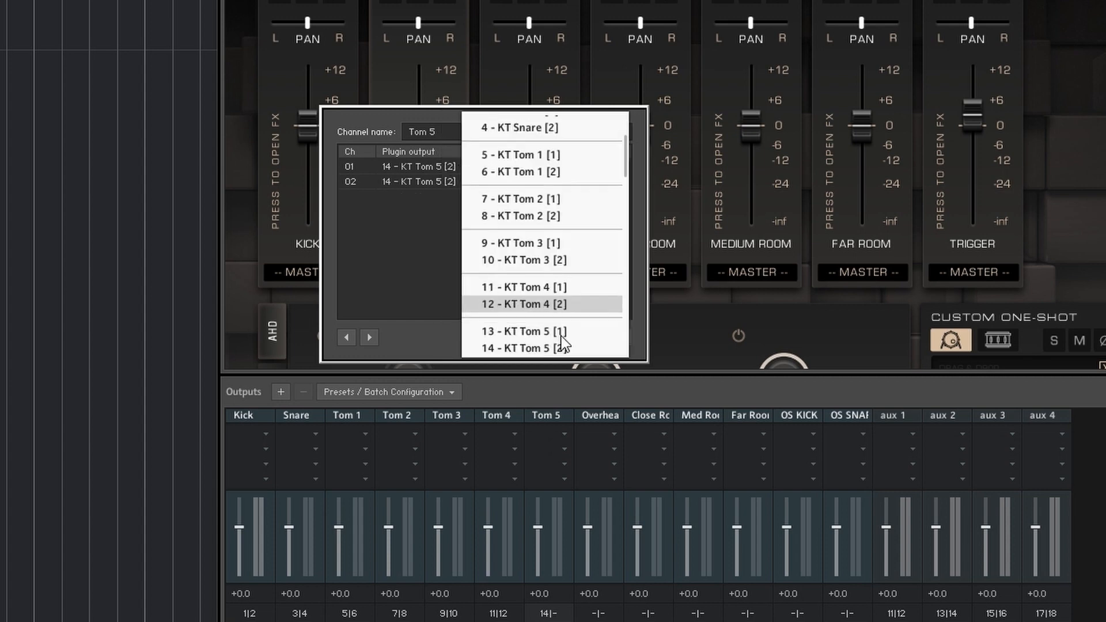
pyautogui.click(563, 337)
pyautogui.click(579, 335)
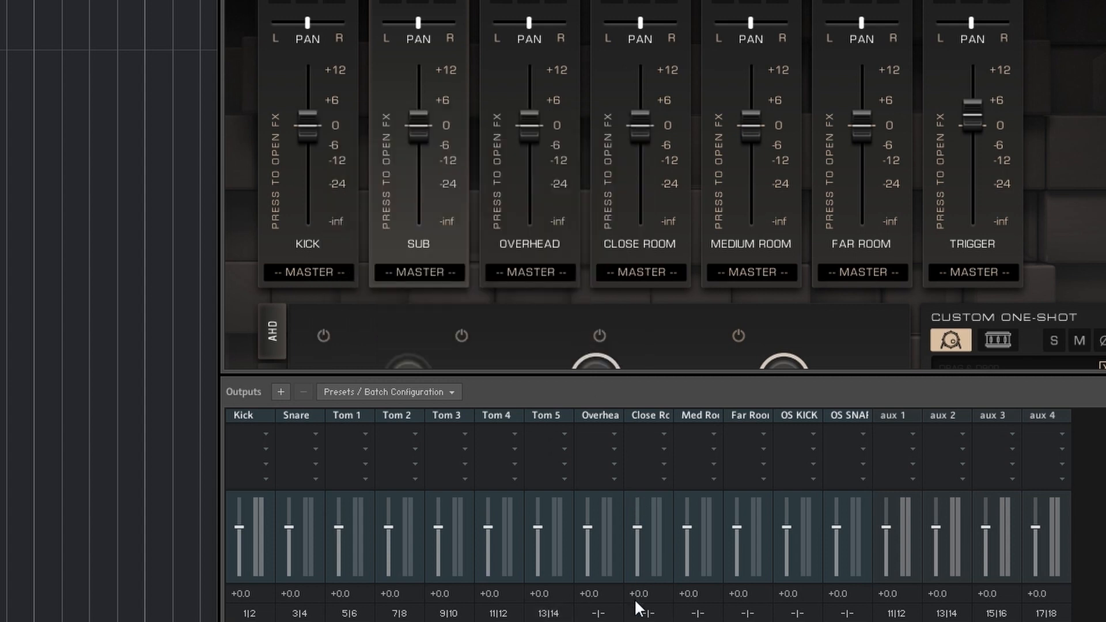
# Route the Overheads output's two channels to 15 - KT Overheads [1] and 16 - KT Overheads [2].
pyautogui.click(597, 614)
pyautogui.click(412, 181)
pyautogui.scroll(-3, 533, 303)
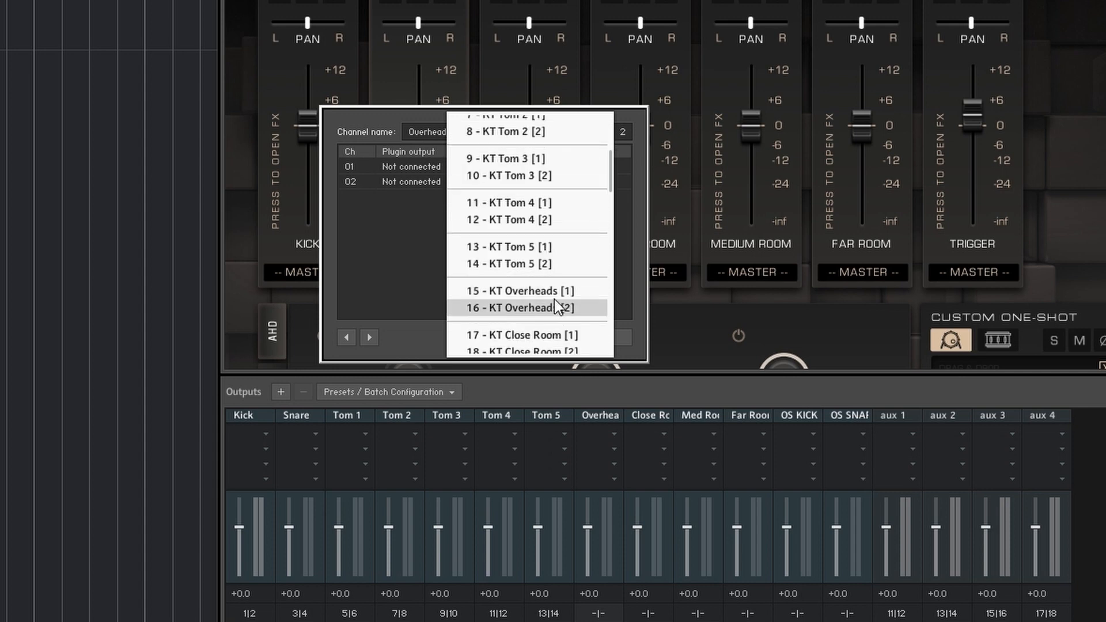
pyautogui.click(554, 291)
pyautogui.click(405, 182)
pyautogui.scroll(-3, 541, 297)
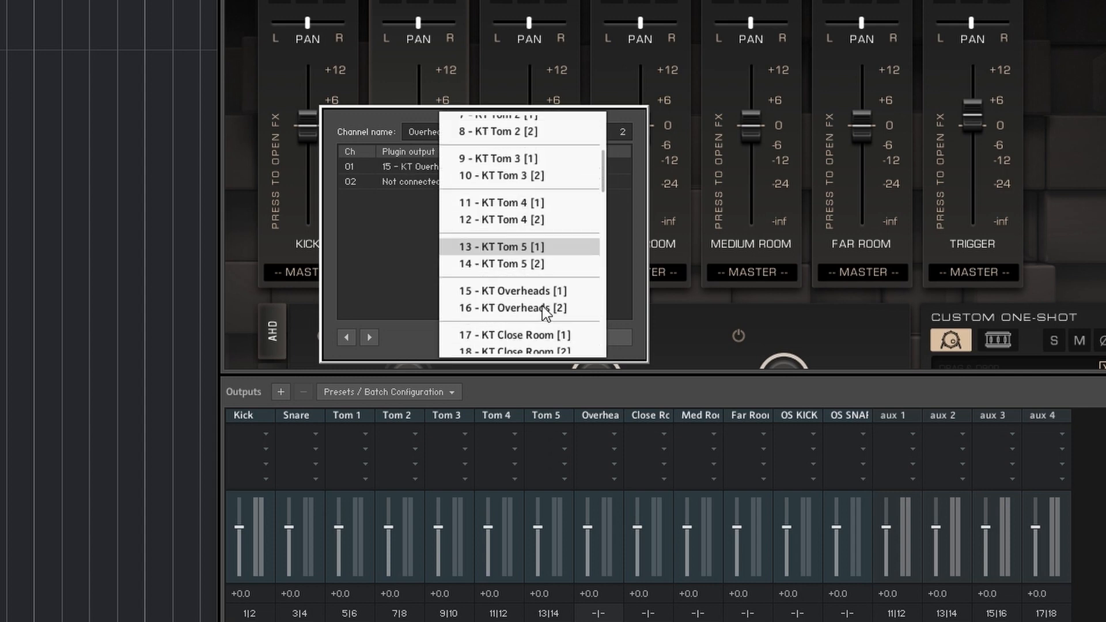
pyautogui.click(544, 311)
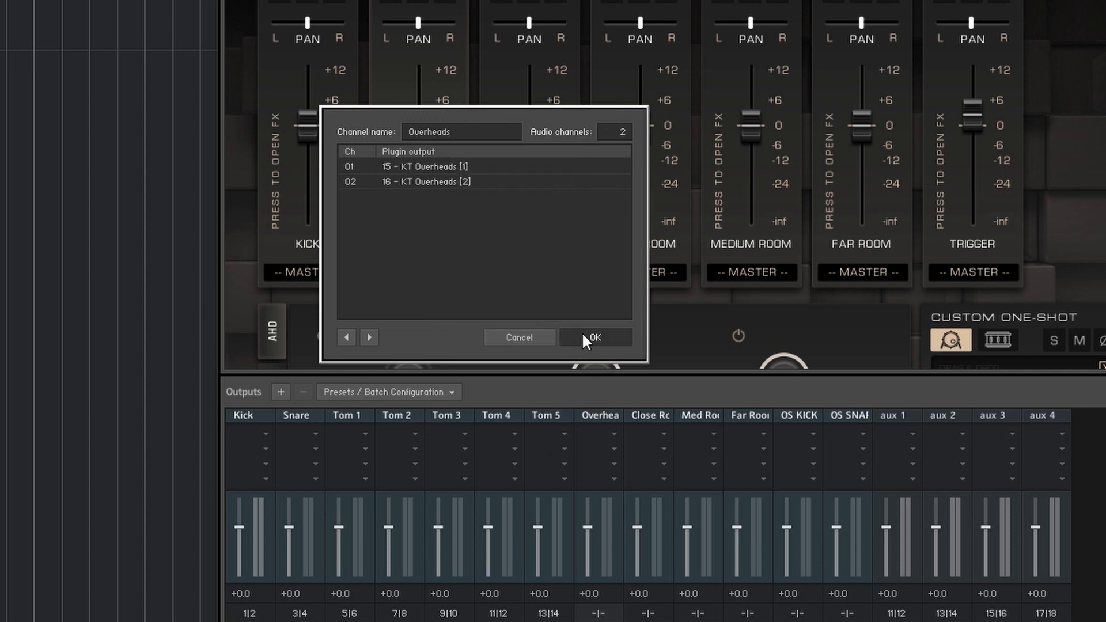
pyautogui.click(583, 334)
# Route the Close Room output's two channels to 17 - KT Close Room [1] and 18 - KT Close Room [2].
pyautogui.click(650, 614)
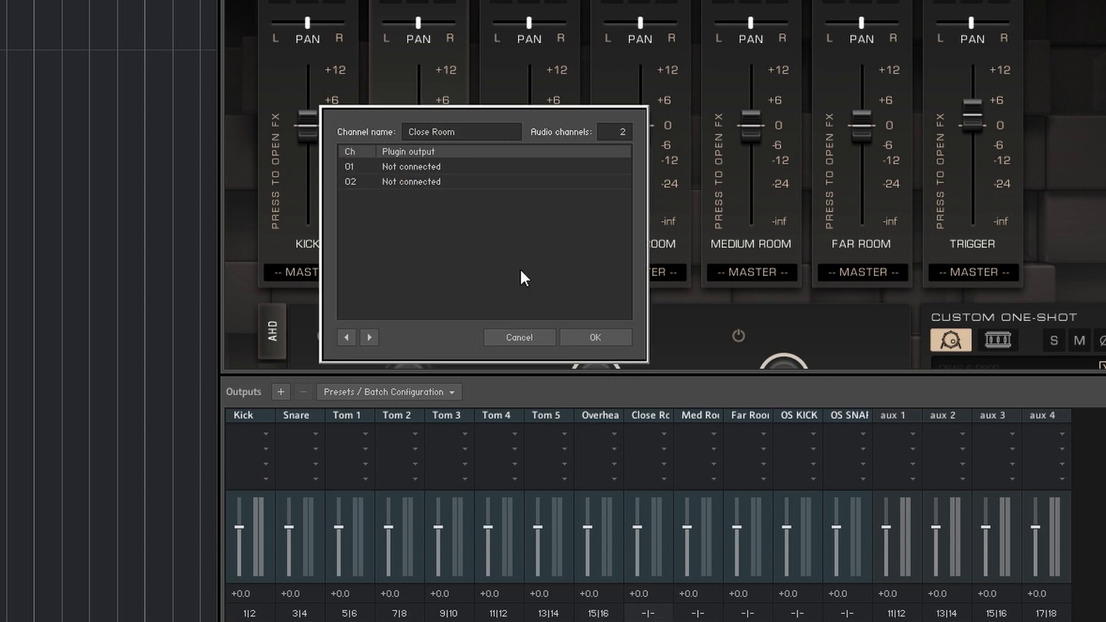
pyautogui.click(450, 167)
pyautogui.scroll(-5, 538, 314)
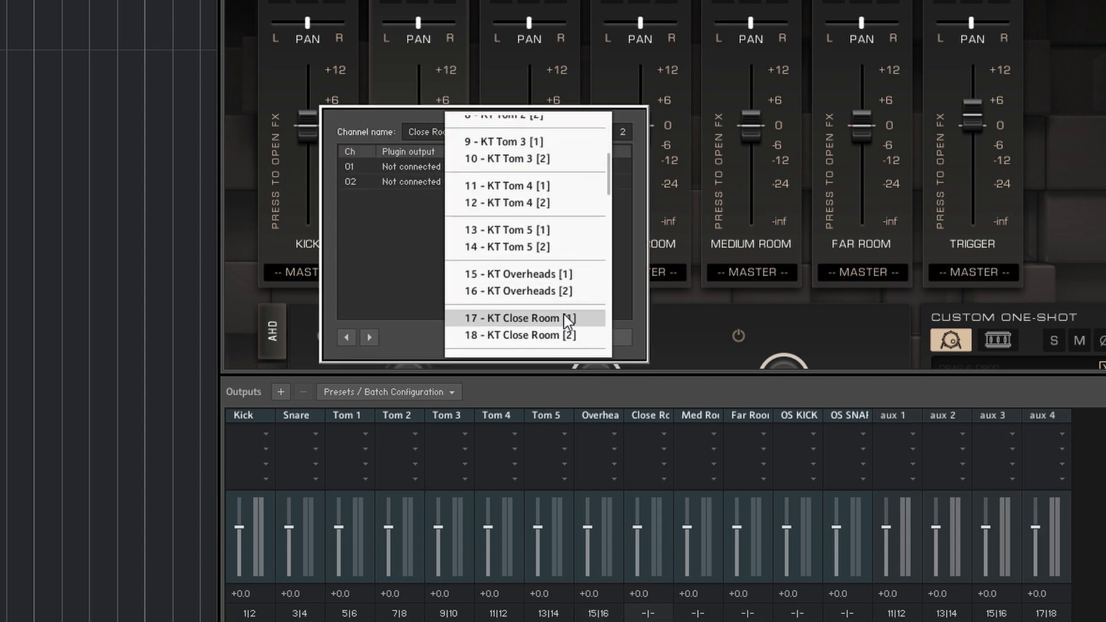
pyautogui.click(564, 314)
pyautogui.click(447, 182)
pyautogui.scroll(-4, 538, 314)
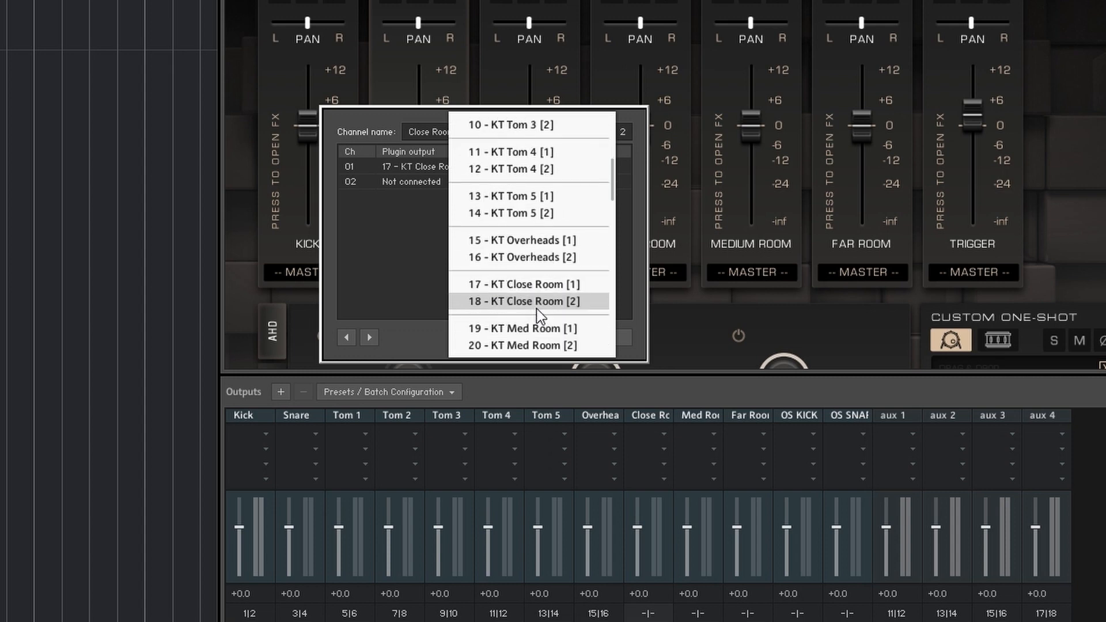
pyautogui.click(555, 315)
pyautogui.click(606, 341)
# Route the Med Room output's two channels to 19 - KT Med Room [1] and 20 - KT Med Room [2].
pyautogui.click(703, 610)
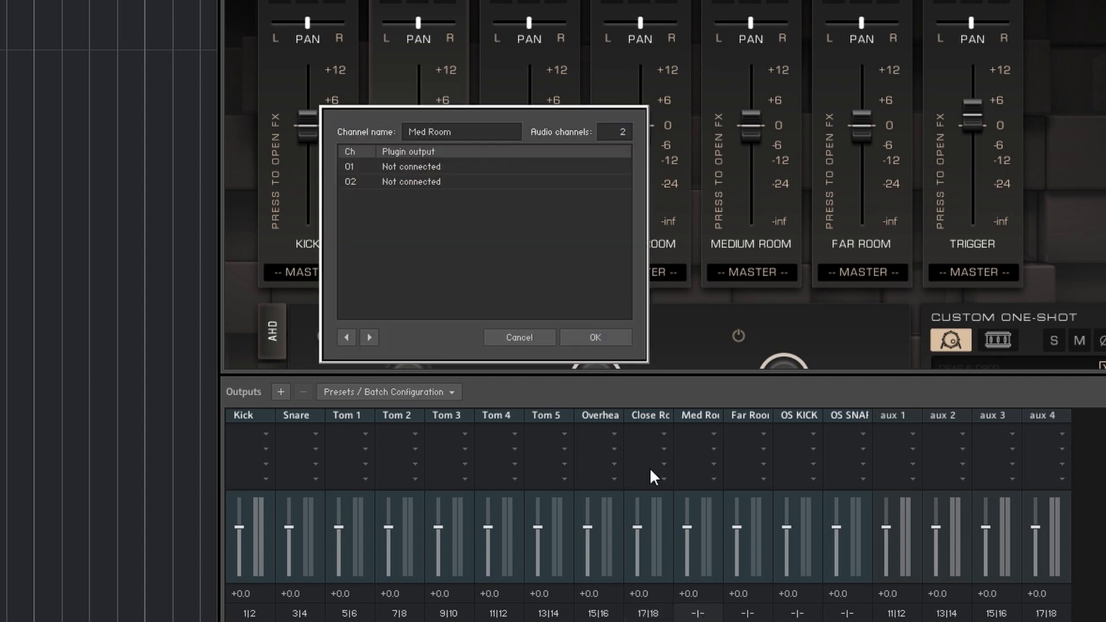
pyautogui.click(451, 172)
pyautogui.scroll(-5, 518, 289)
pyautogui.click(521, 311)
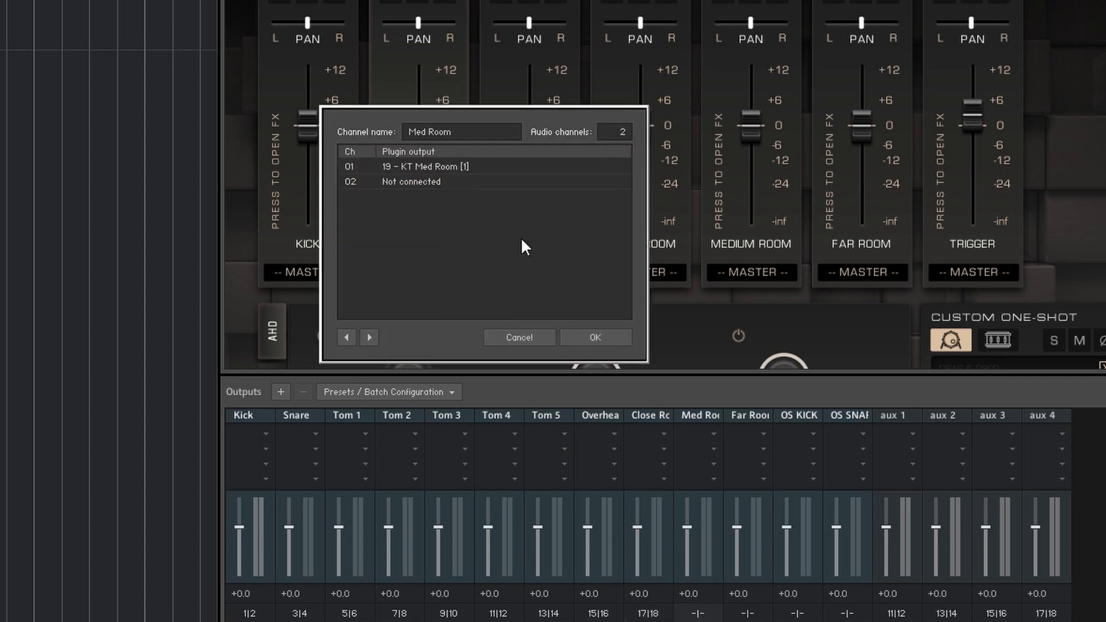
pyautogui.click(524, 244)
pyautogui.scroll(-5, 556, 297)
pyautogui.click(566, 325)
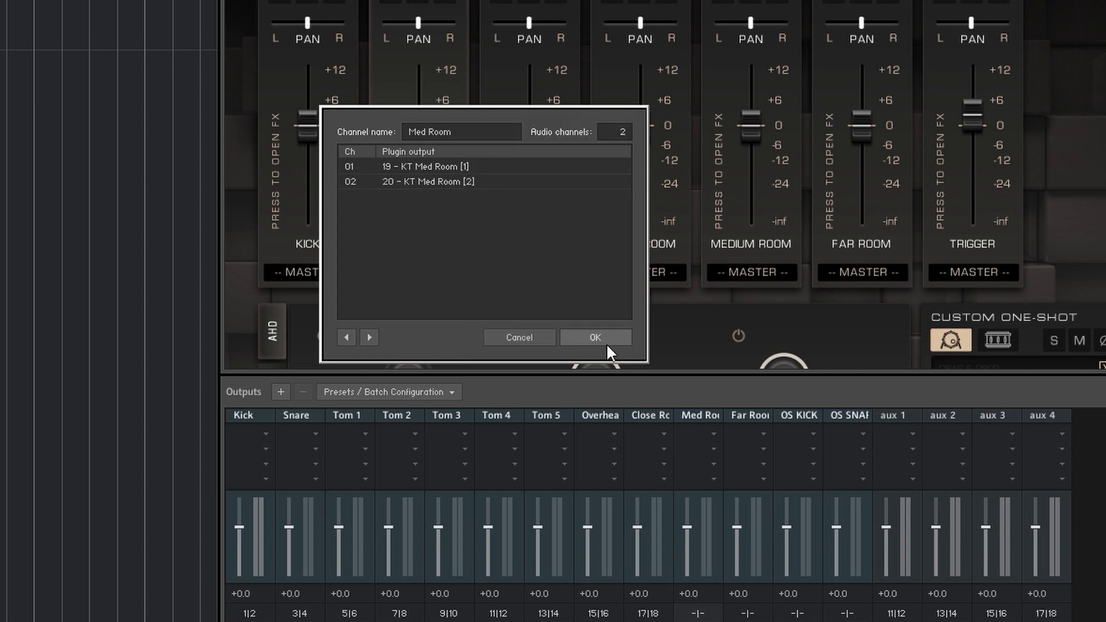
pyautogui.click(607, 341)
# Route the Far Room output's two channels to 21 - KT Far Room [1] and 22 - KT Far Room [2].
pyautogui.click(750, 612)
pyautogui.click(458, 167)
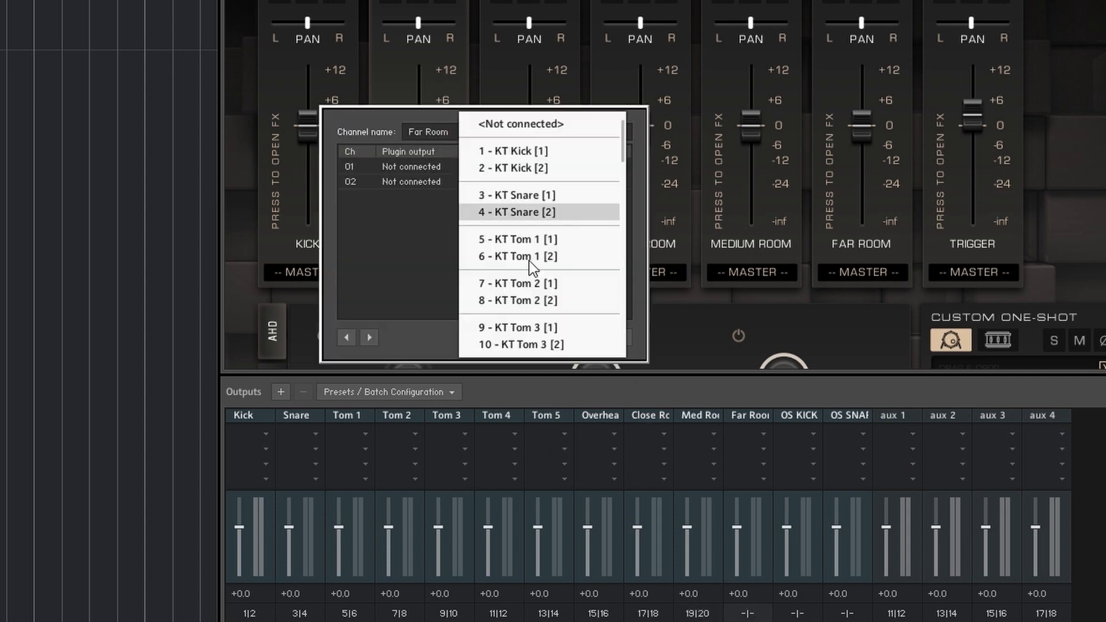
pyautogui.scroll(-5, 533, 271)
pyautogui.click(573, 285)
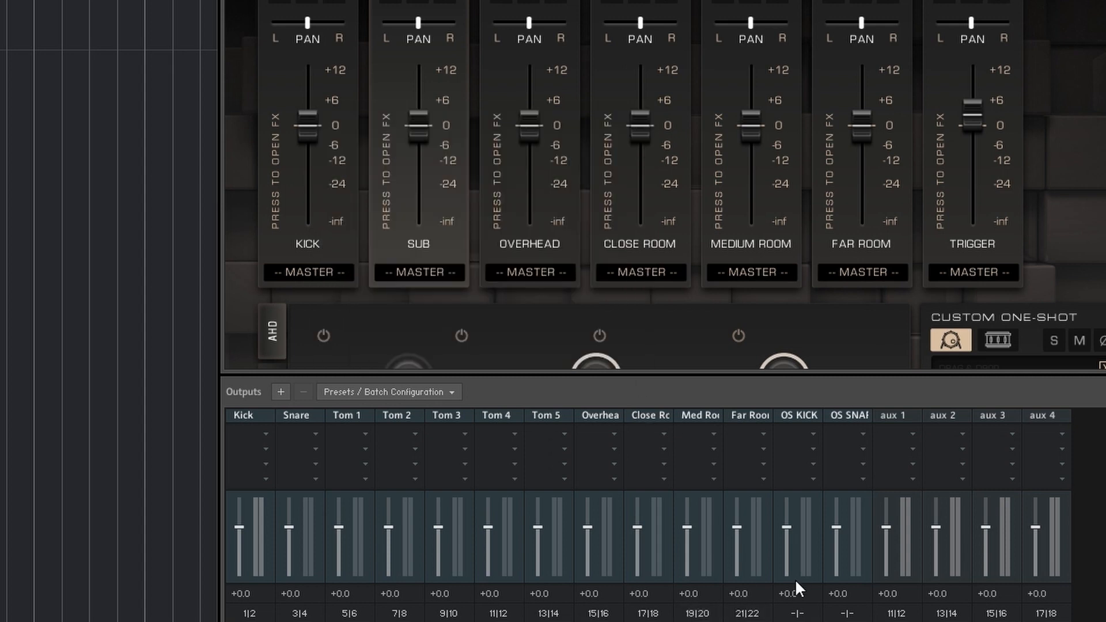
# Route the OS KICK output's two channels to 23 - KT OS KICK [1] and 24 - KT OS KICK [2].
pyautogui.click(798, 613)
pyautogui.click(416, 167)
pyautogui.scroll(-8, 518, 323)
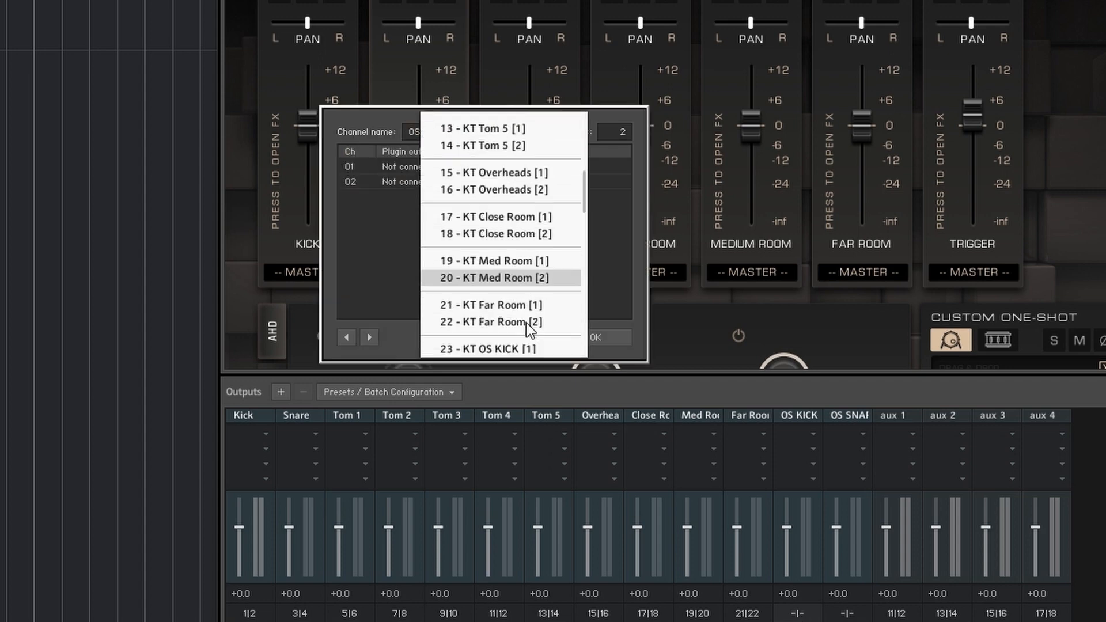
pyautogui.click(515, 182)
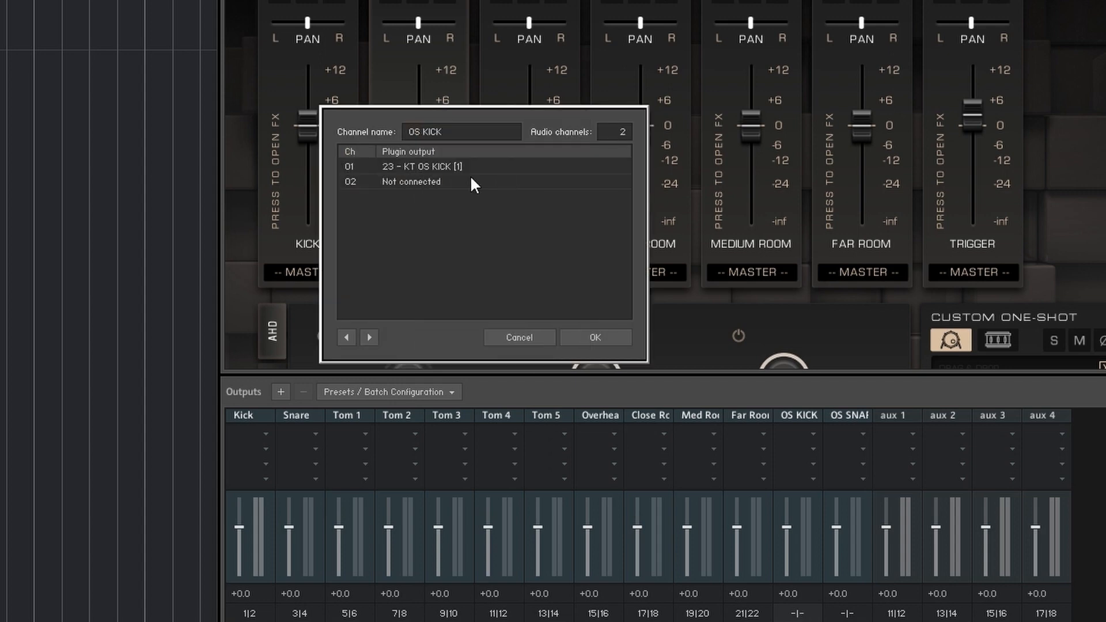
pyautogui.click(470, 180)
pyautogui.scroll(-3, 535, 285)
pyautogui.scroll(-6, 535, 285)
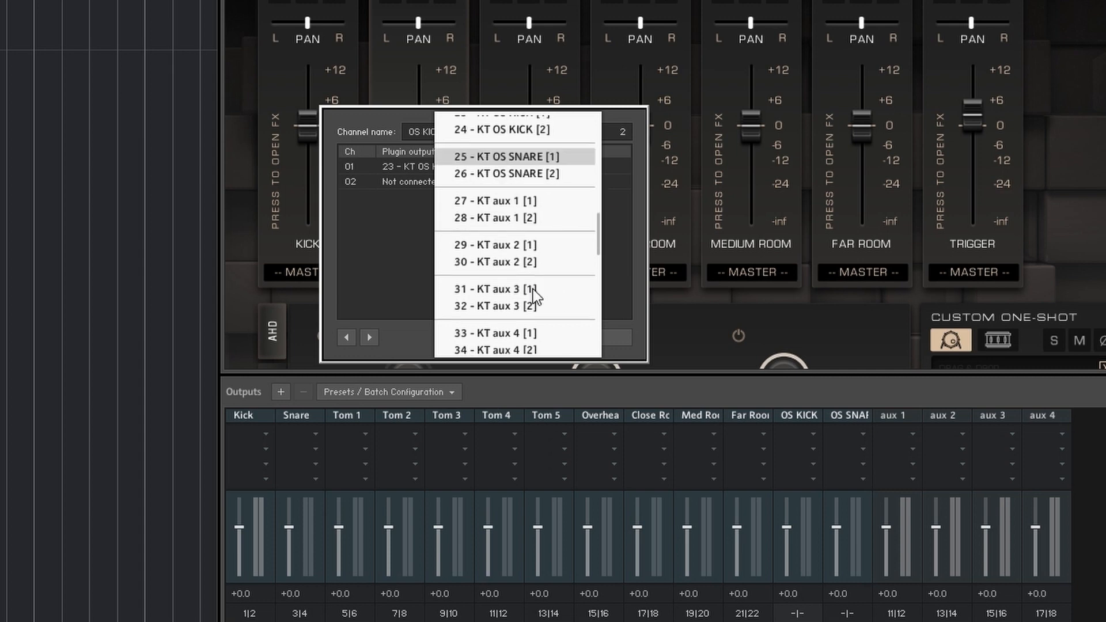
pyautogui.click(542, 128)
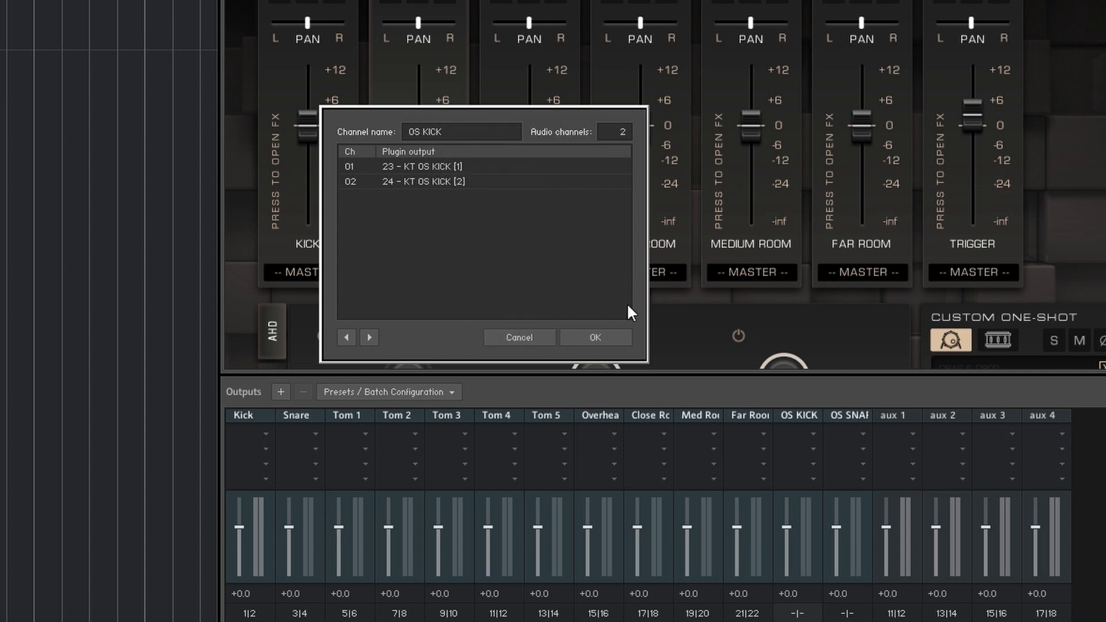
pyautogui.click(598, 335)
# Route the OS SNARE output's two channels to 25 - KT OS SNARE [1] and 26 - KT OS SNARE [2].
pyautogui.click(849, 614)
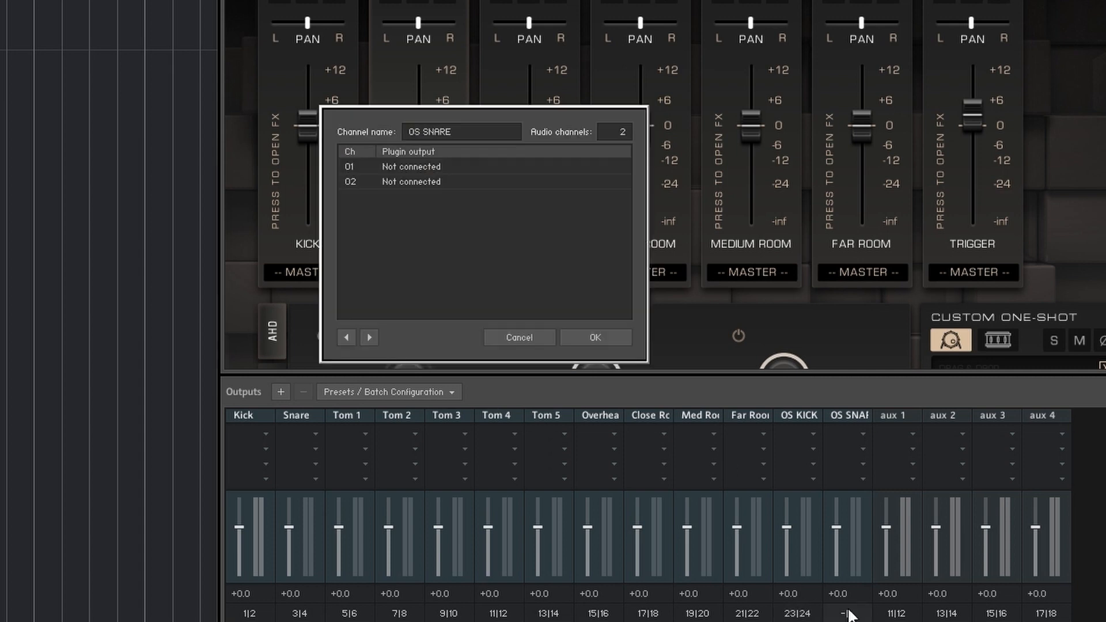
pyautogui.click(433, 166)
pyautogui.scroll(-7, 506, 282)
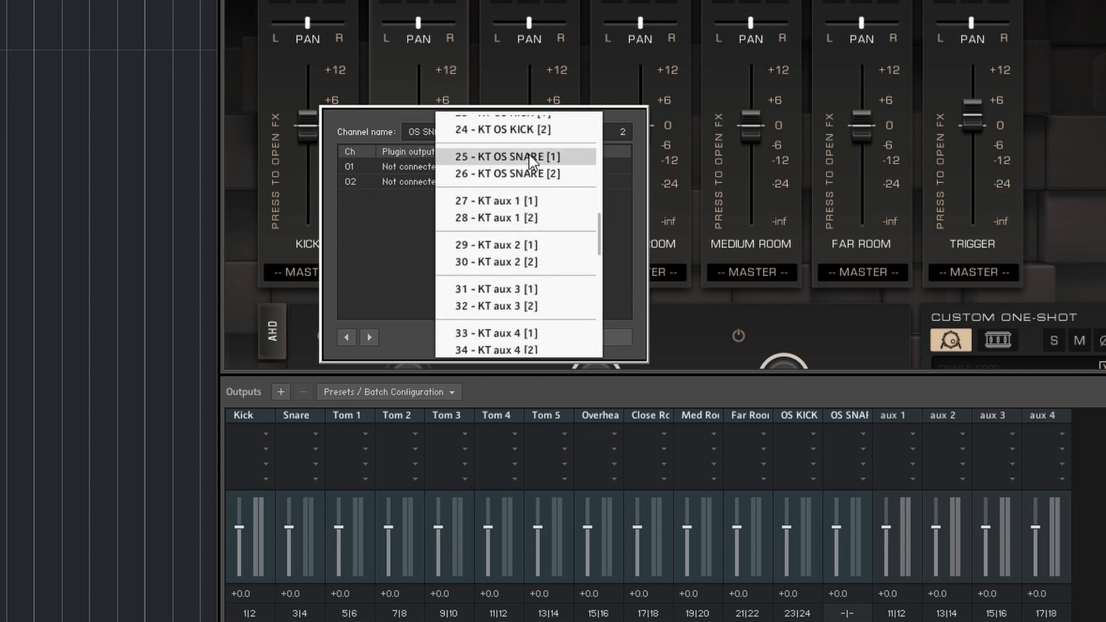
pyautogui.click(530, 157)
pyautogui.click(432, 181)
pyautogui.scroll(-5, 497, 256)
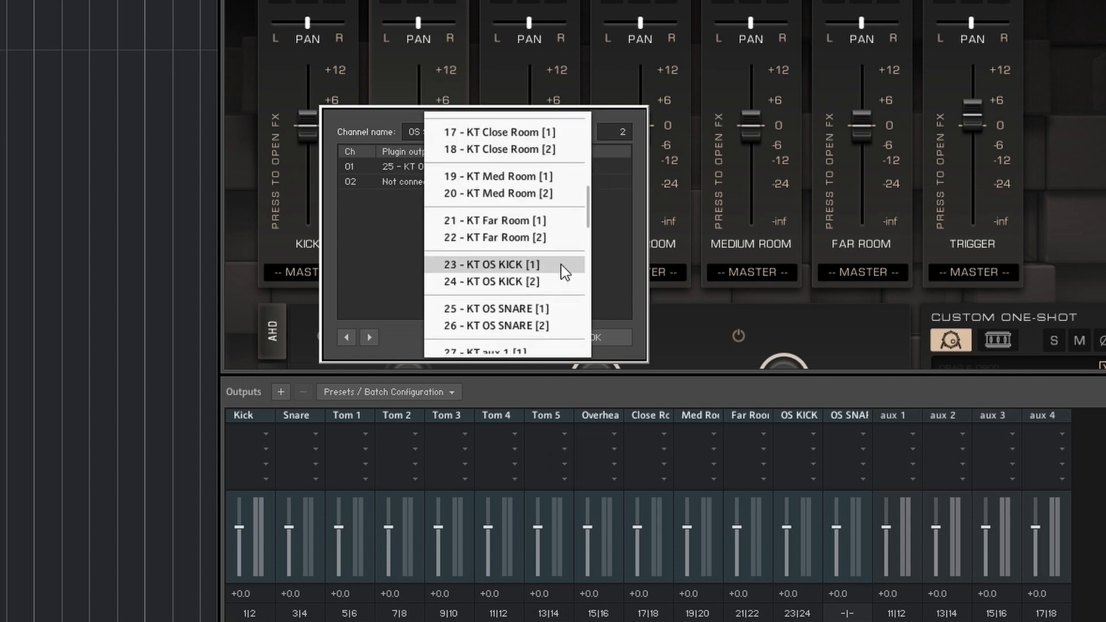
pyautogui.click(539, 326)
pyautogui.click(598, 336)
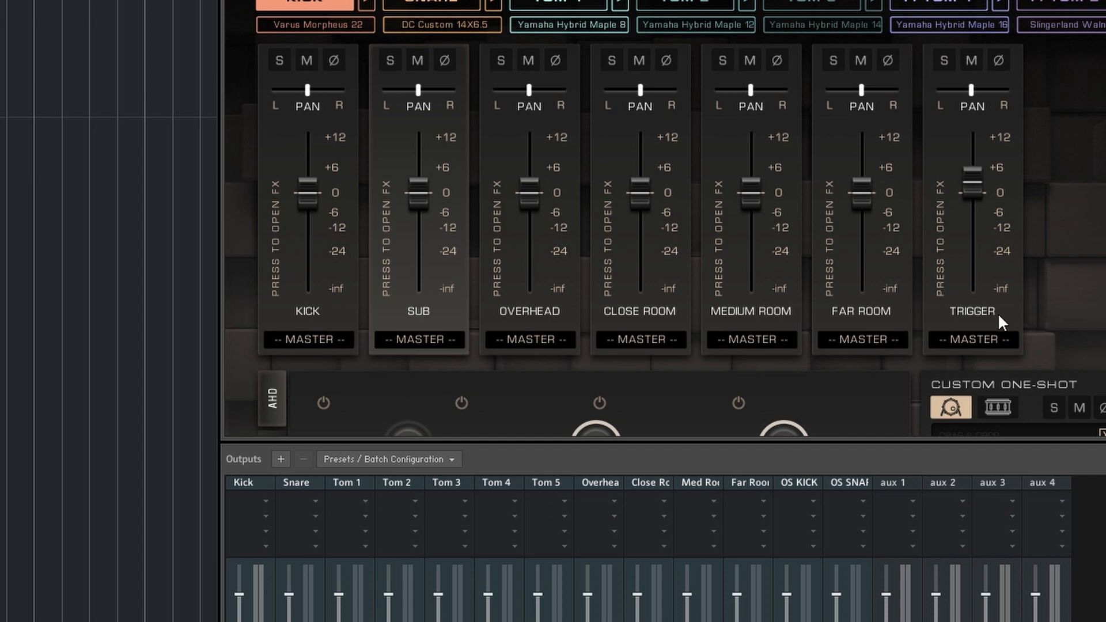
# Assign the kick drum's Kick and Sub mixer channels to the Kick output.
pyautogui.click(336, 340)
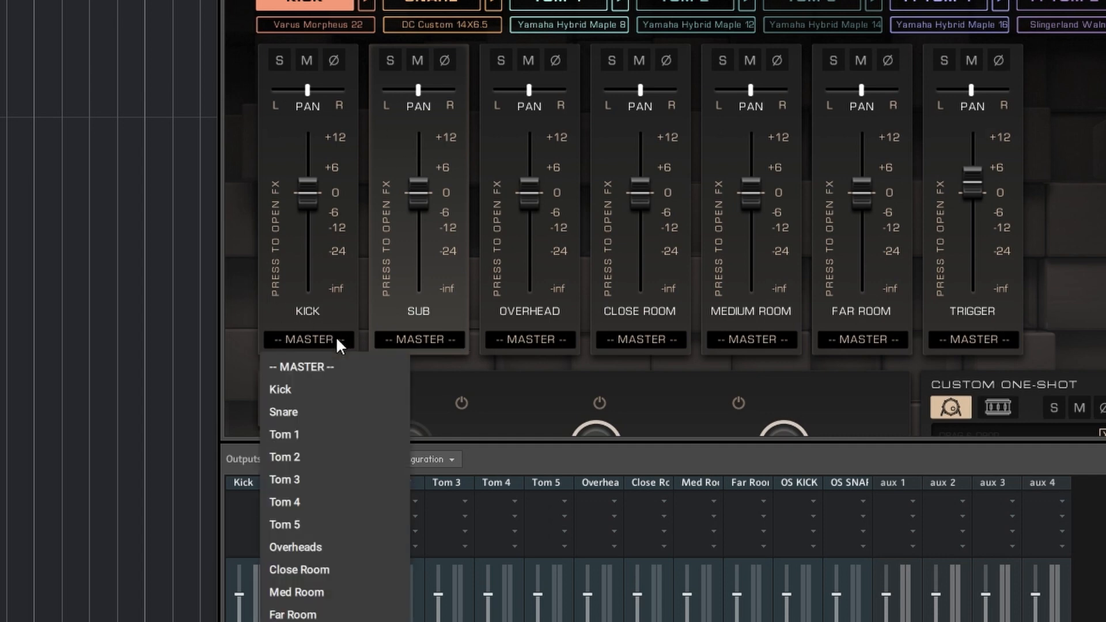
pyautogui.click(310, 392)
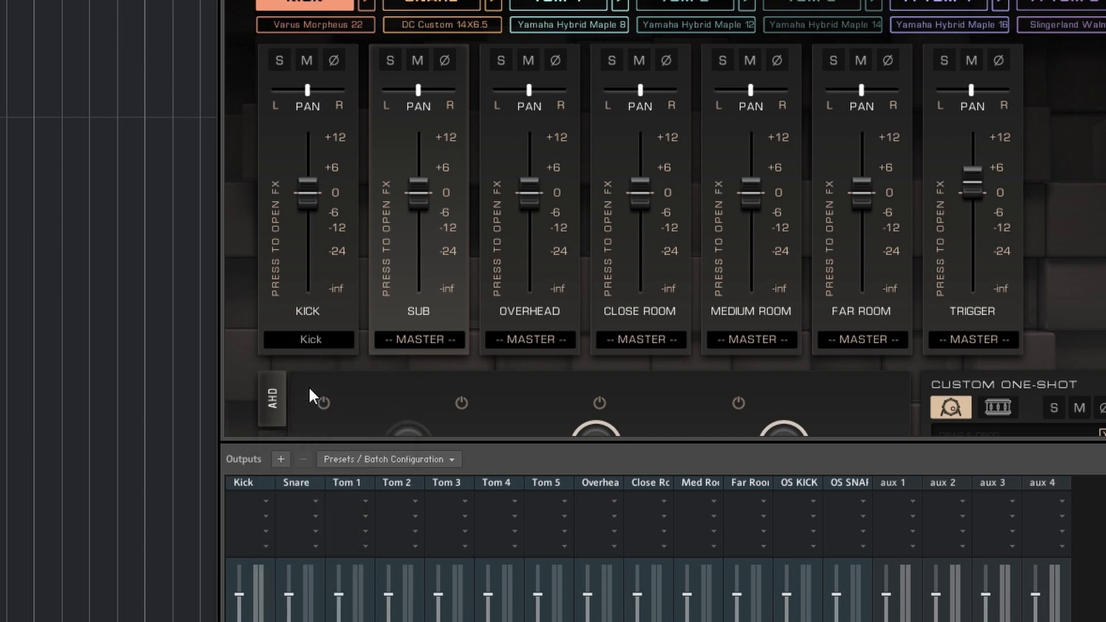
pyautogui.click(450, 340)
pyautogui.click(426, 389)
# Assign the kick drum's Overhead, Close Room, Medium Room and Far Room channels to Overheads, Close Room, Med Room and Far Room, and Trigger to Kick.
pyautogui.click(521, 339)
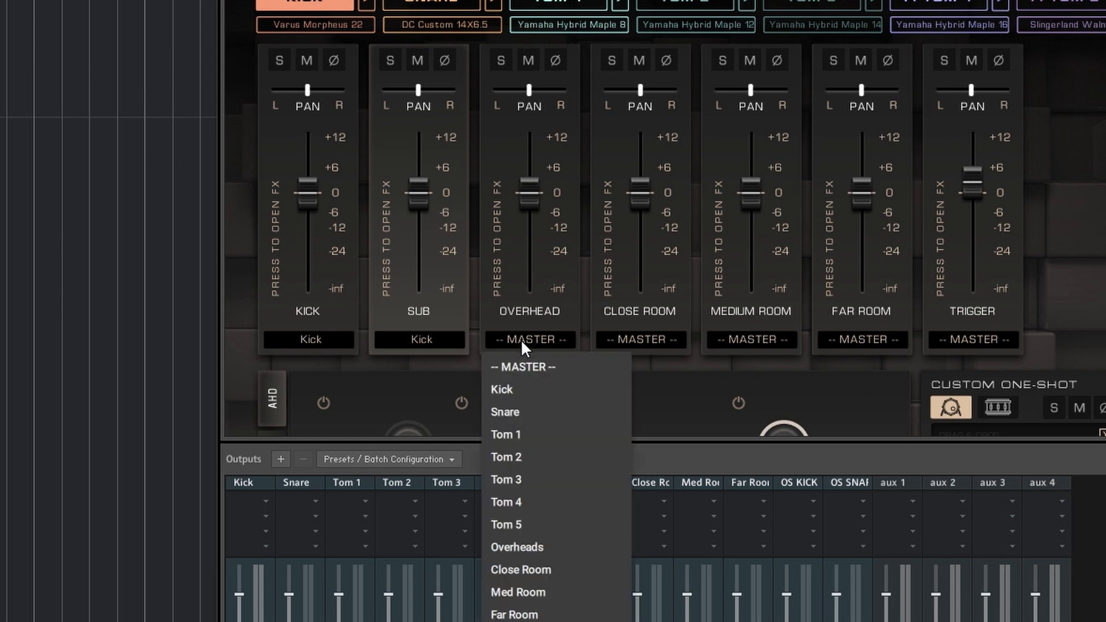
pyautogui.click(538, 537)
pyautogui.click(644, 340)
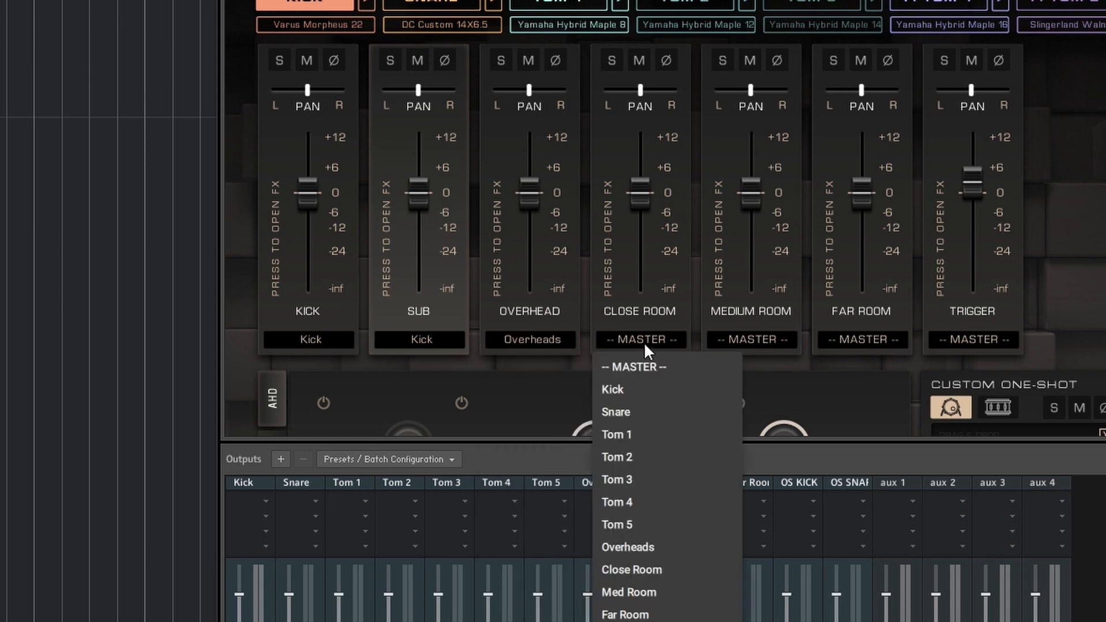
pyautogui.click(646, 568)
pyautogui.click(744, 345)
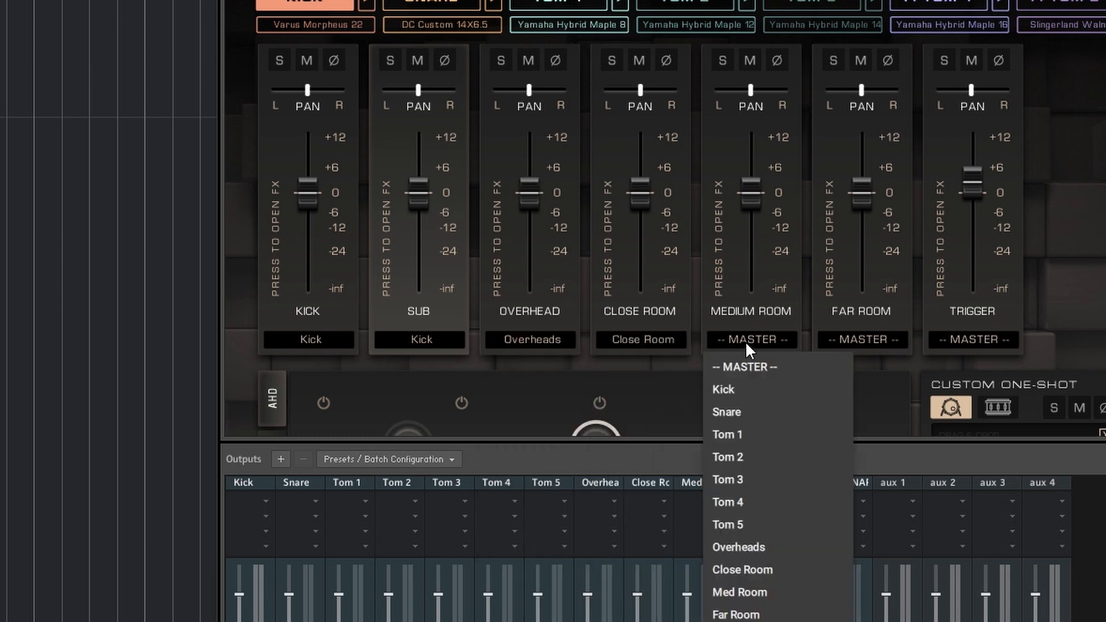
pyautogui.click(765, 588)
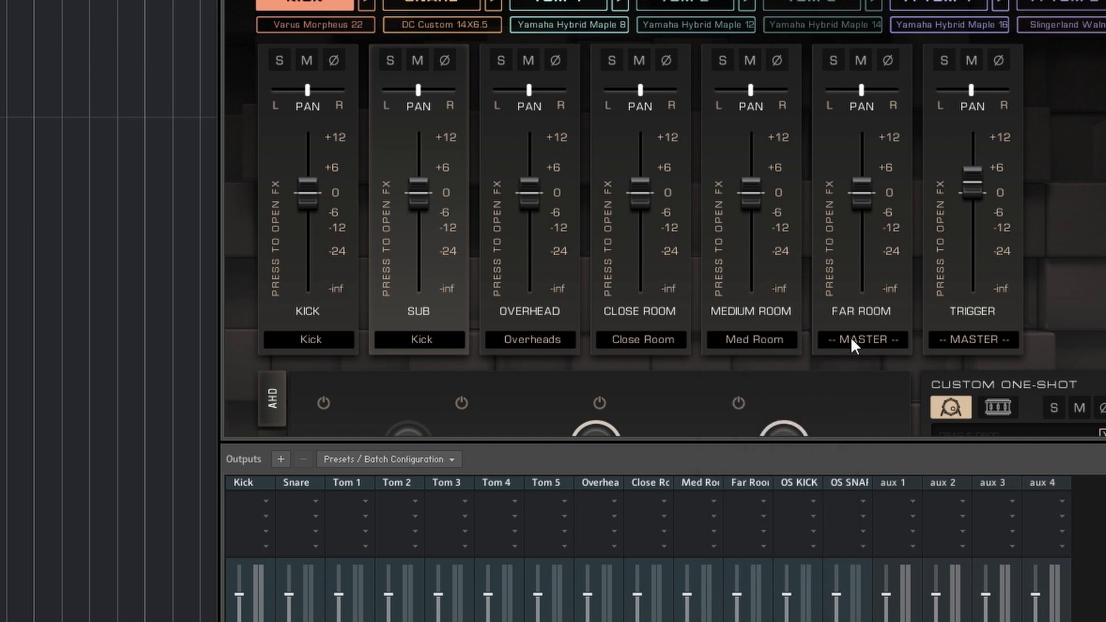
pyautogui.click(851, 337)
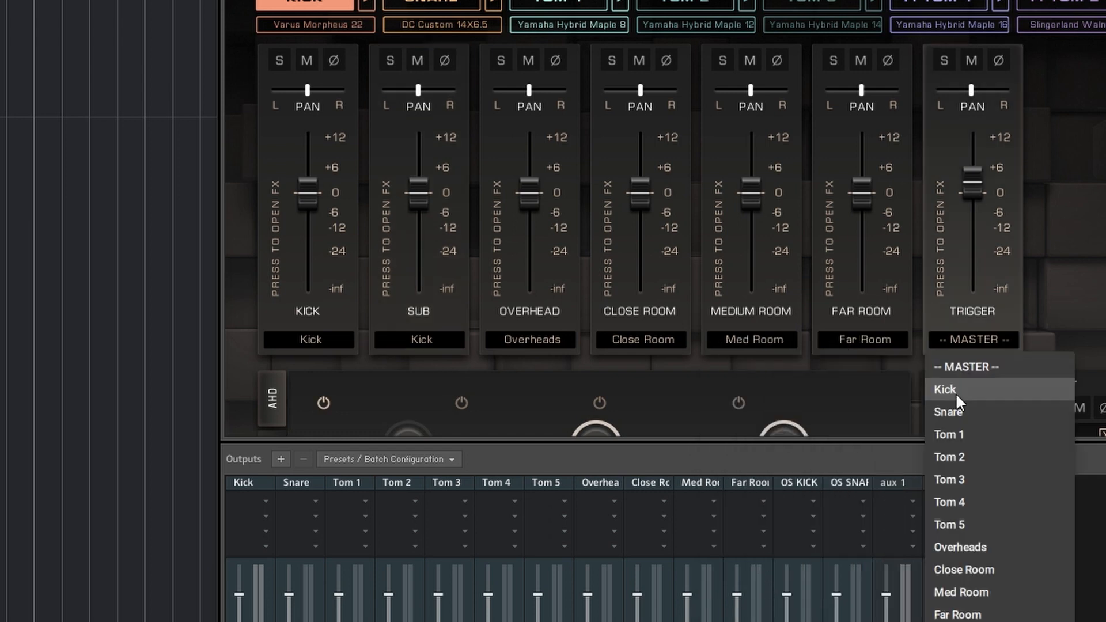
pyautogui.click(1022, 393)
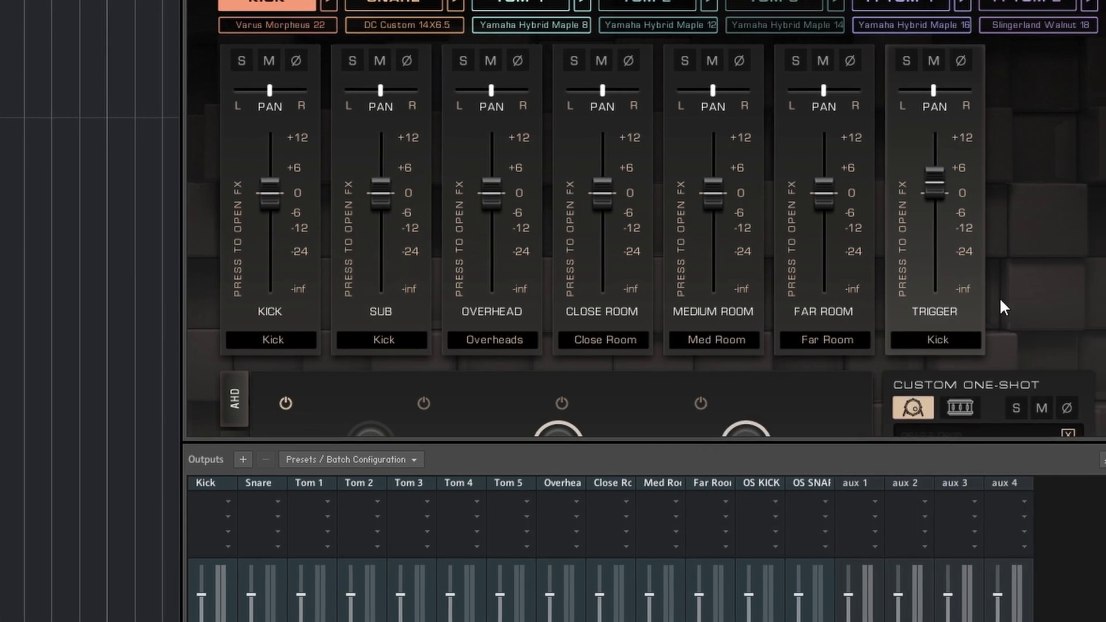
# Assign the kick drum's custom one-shot to the OS KICK output.
pyautogui.scroll(-2, 1040, 293)
pyautogui.scroll(-2, 935, 289)
pyautogui.click(981, 328)
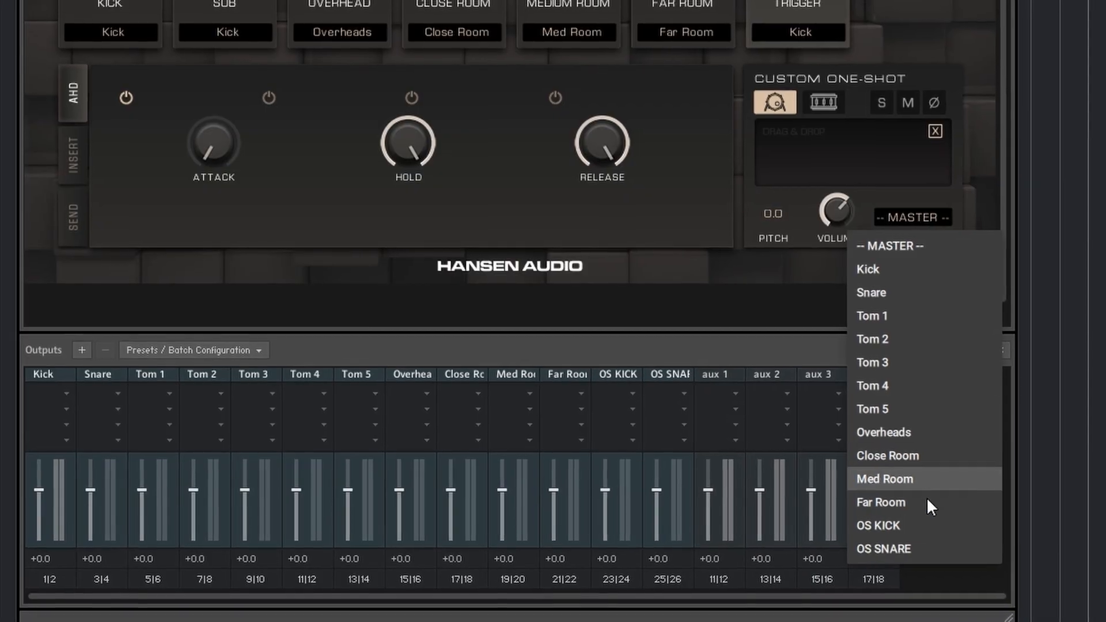
pyautogui.click(911, 523)
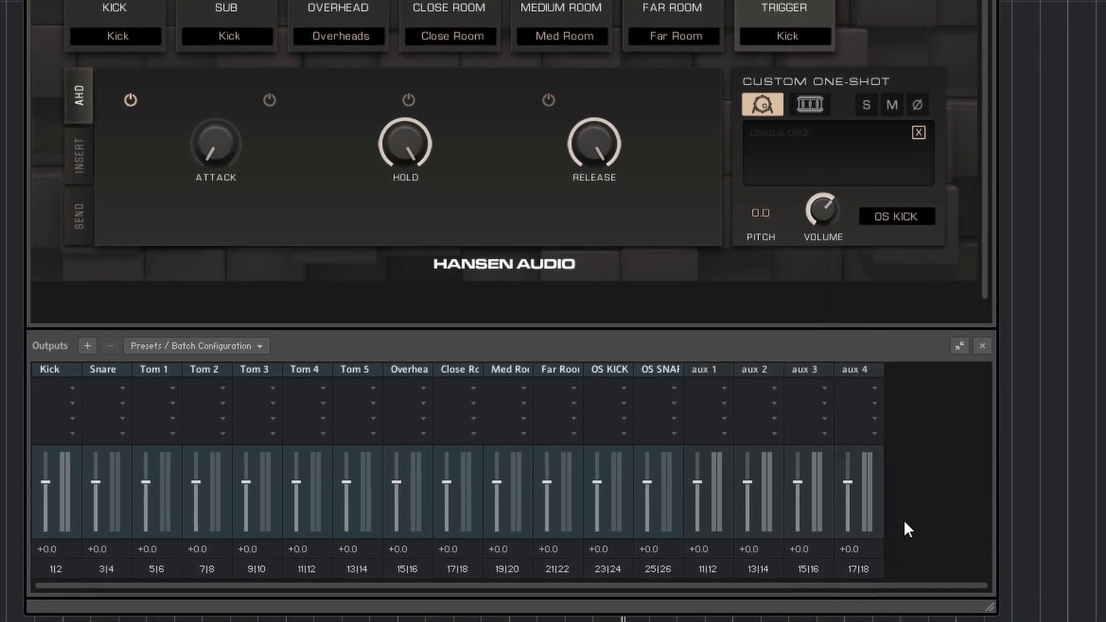
# Show the snare's mixer channels and assign its Top and Bottom channels to the Snare output.
pyautogui.scroll(1, 916, 317)
pyautogui.scroll(3, 912, 315)
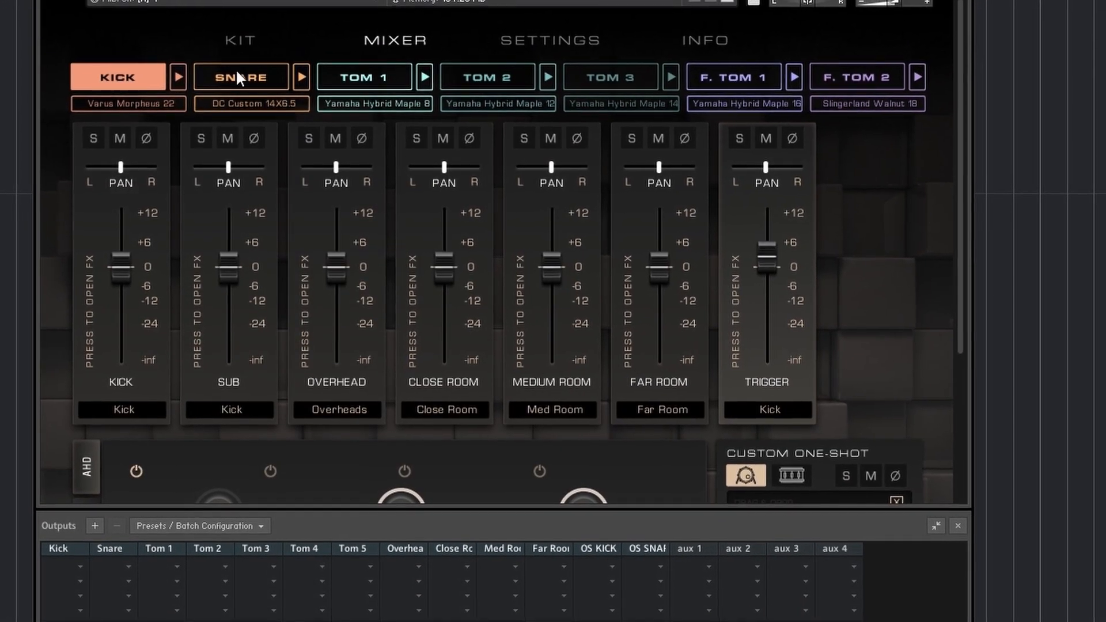
pyautogui.click(239, 74)
pyautogui.scroll(-1, 249, 208)
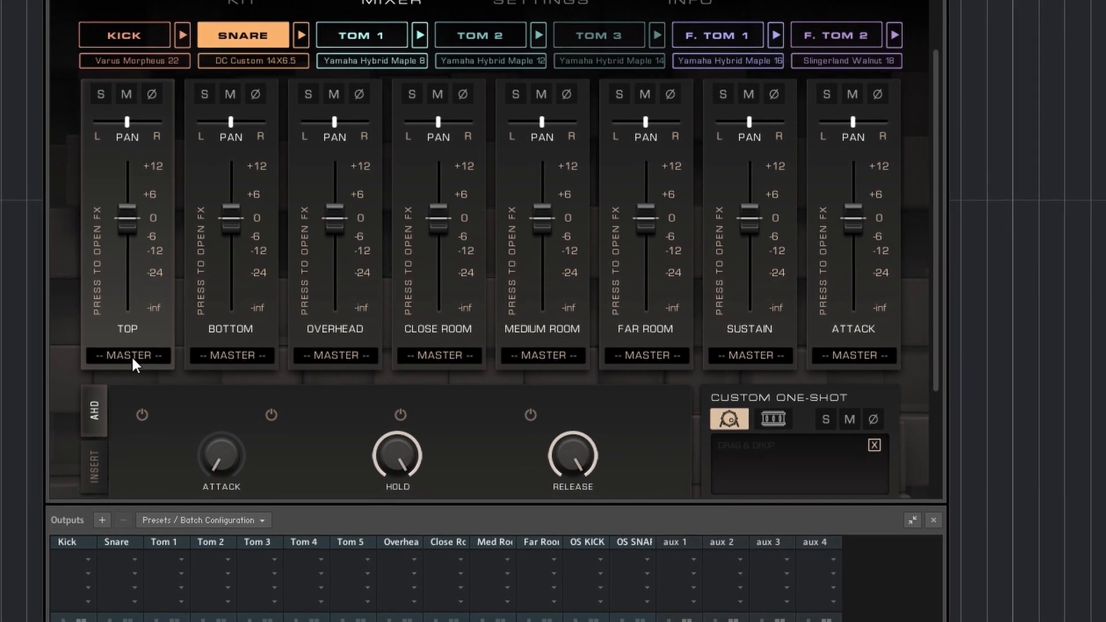
pyautogui.click(133, 355)
pyautogui.click(134, 416)
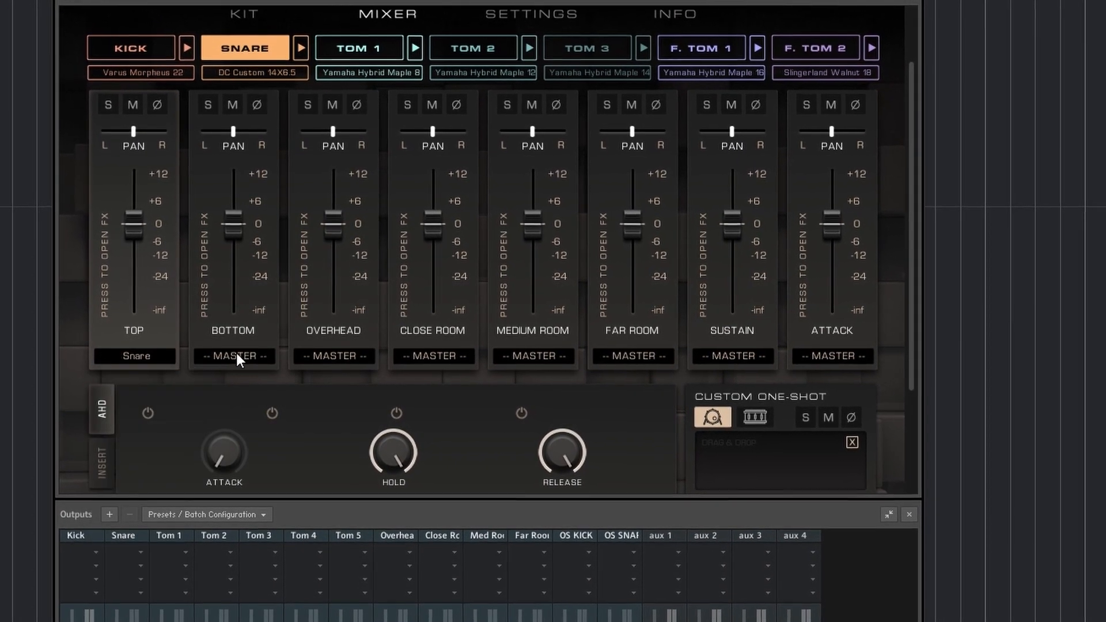
pyautogui.click(239, 355)
pyautogui.click(231, 421)
# Assign the snare's Overhead, Close Room, Medium Room and Far Room channels to the Overheads, Close Room, Med Room and Far Room outputs.
pyautogui.click(334, 356)
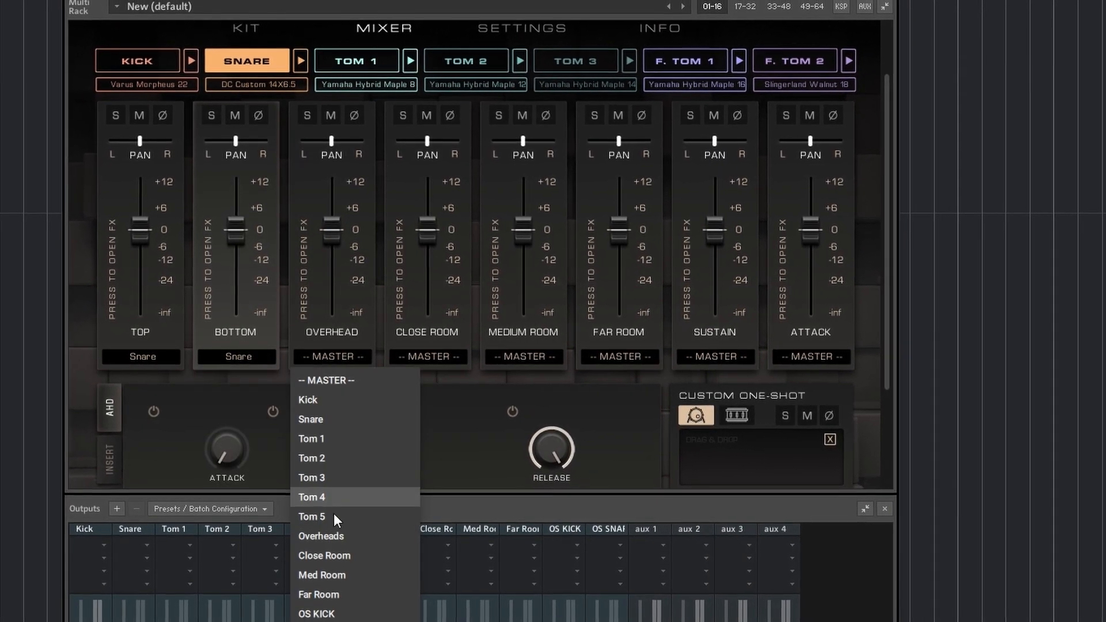
pyautogui.click(338, 537)
pyautogui.click(425, 356)
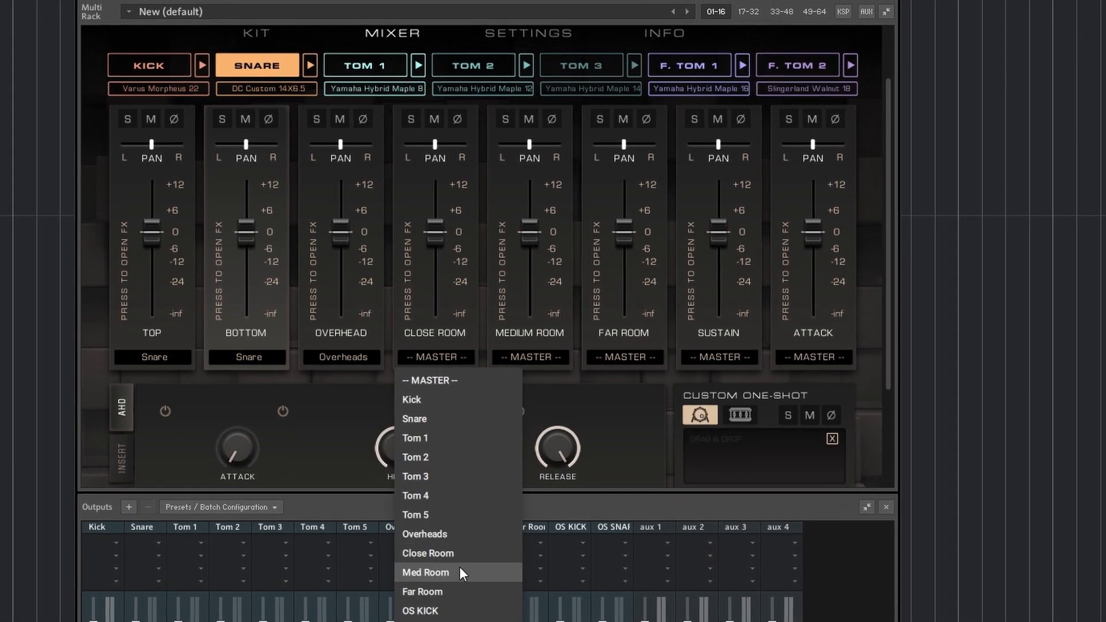
pyautogui.click(446, 571)
pyautogui.click(475, 358)
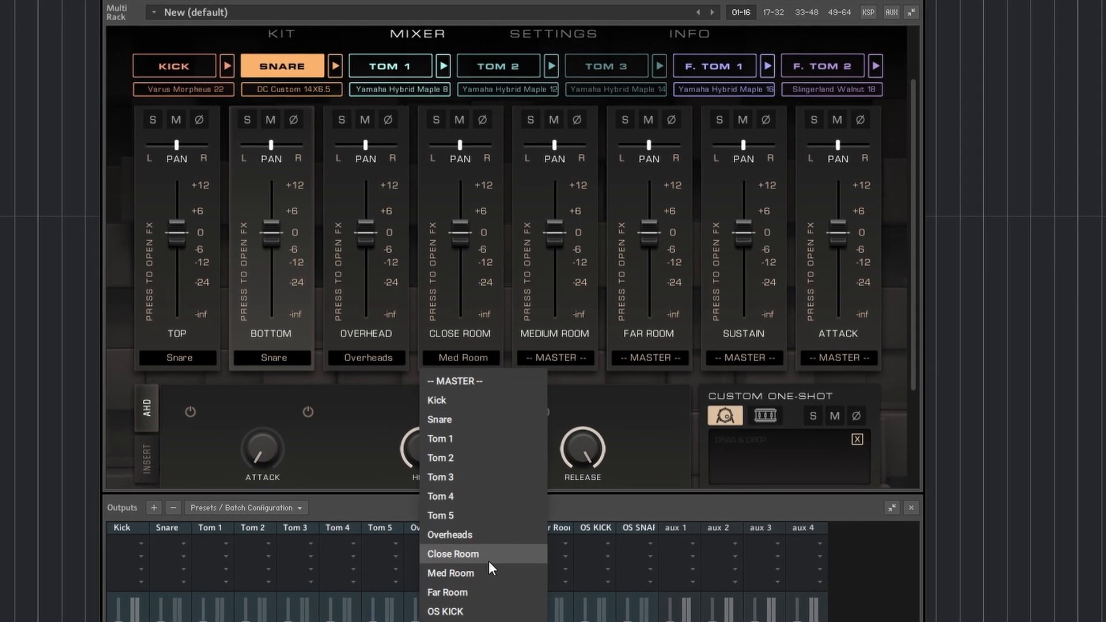
pyautogui.click(489, 559)
pyautogui.click(536, 357)
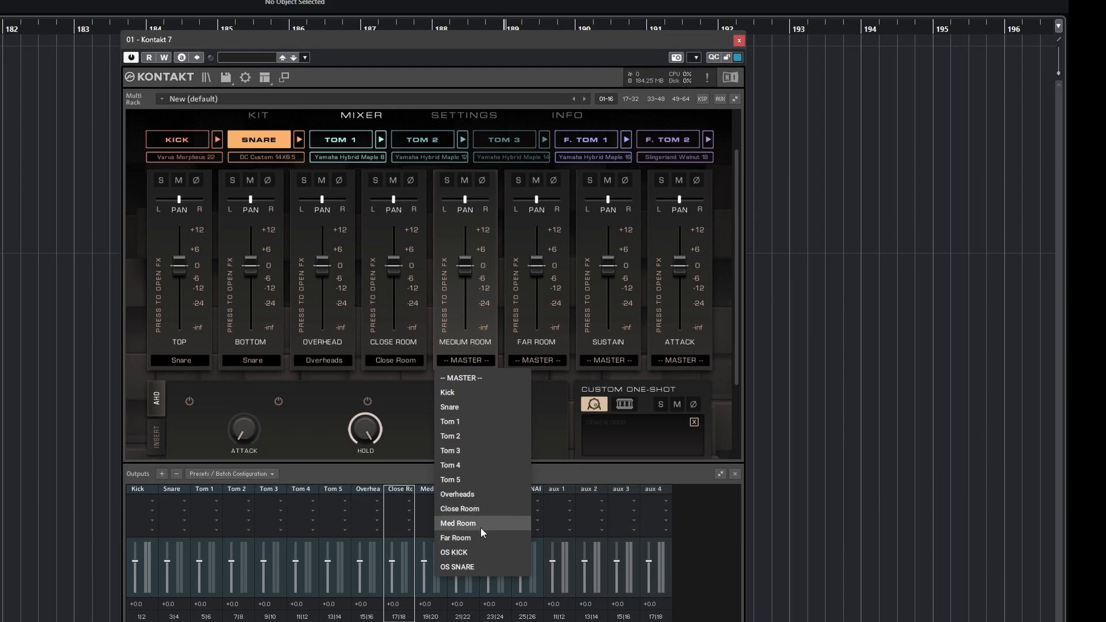
pyautogui.click(558, 575)
pyautogui.click(545, 361)
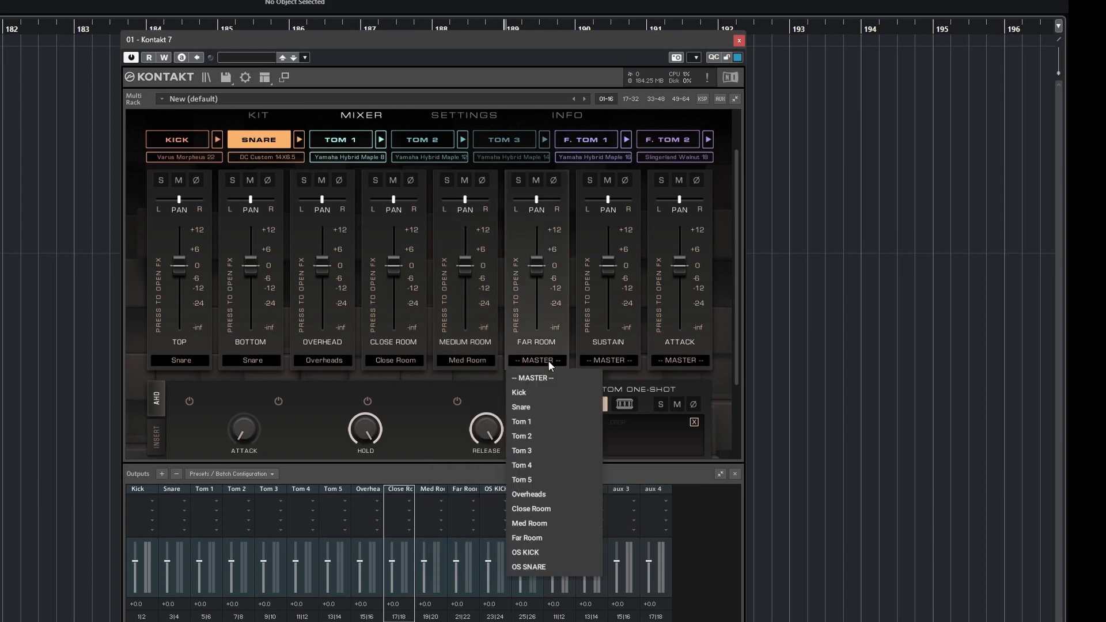
pyautogui.click(537, 540)
# Assign the snare's Sustain and Attack channels to the Snare output.
pyautogui.click(606, 362)
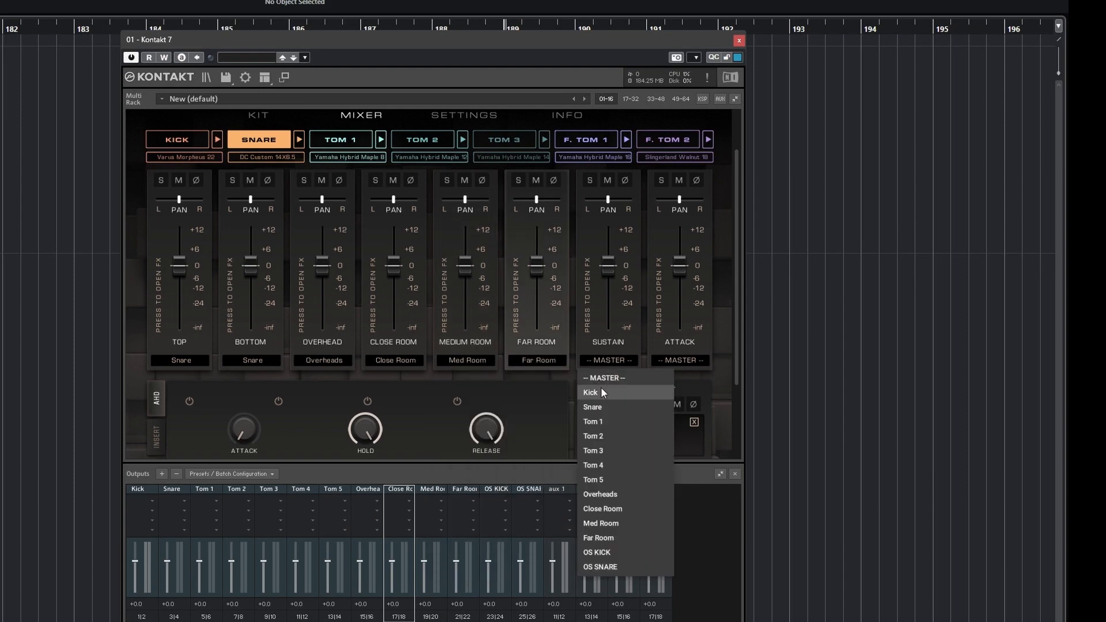
pyautogui.click(600, 407)
pyautogui.click(680, 361)
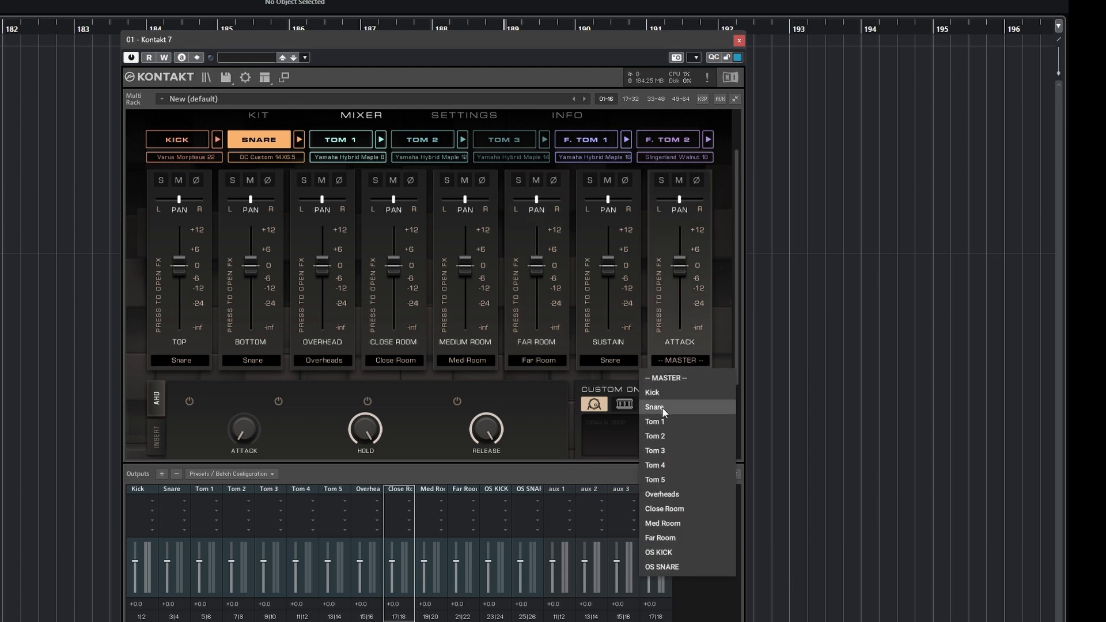
pyautogui.click(662, 407)
# Show the first tom's mixer channels and assign its Tom 1 and Bottom channels to the Tom 1 output.
pyautogui.click(334, 142)
pyautogui.click(179, 361)
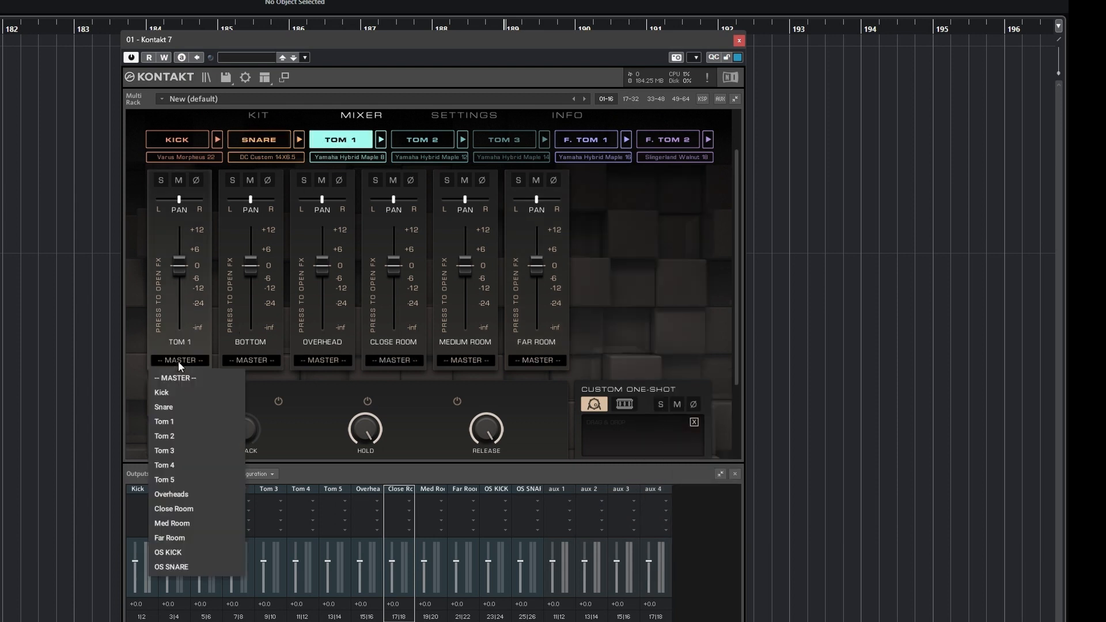
pyautogui.click(178, 422)
pyautogui.click(252, 361)
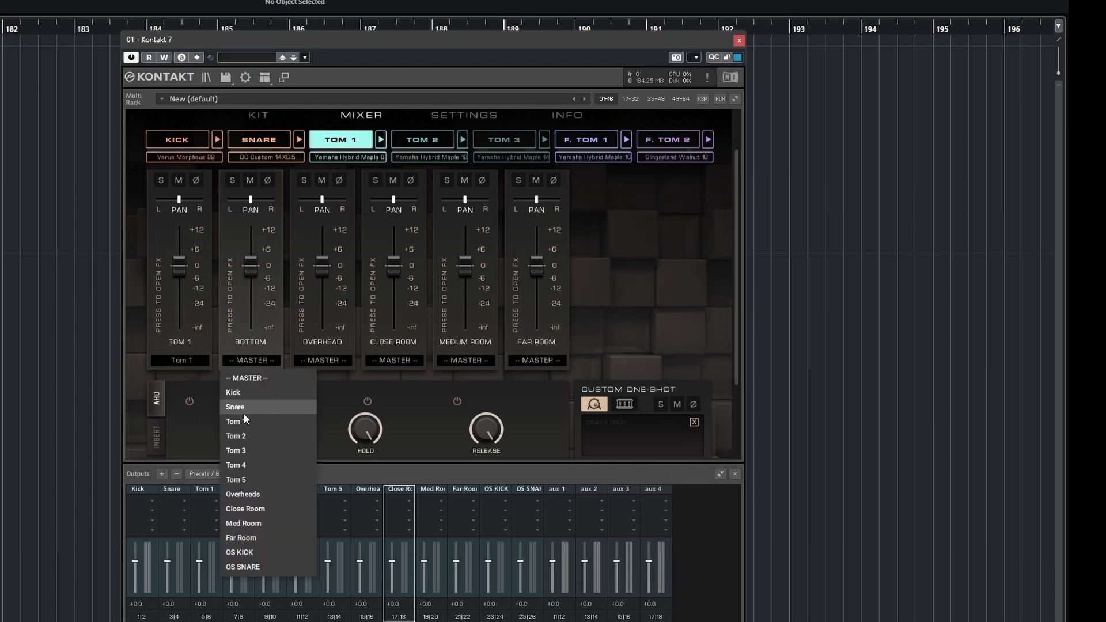
pyautogui.click(245, 422)
# Assign the first tom's Overhead, Close Room and Medium Room channels to the Overheads, Close Room and Med Room outputs.
pyautogui.click(327, 360)
pyautogui.click(328, 490)
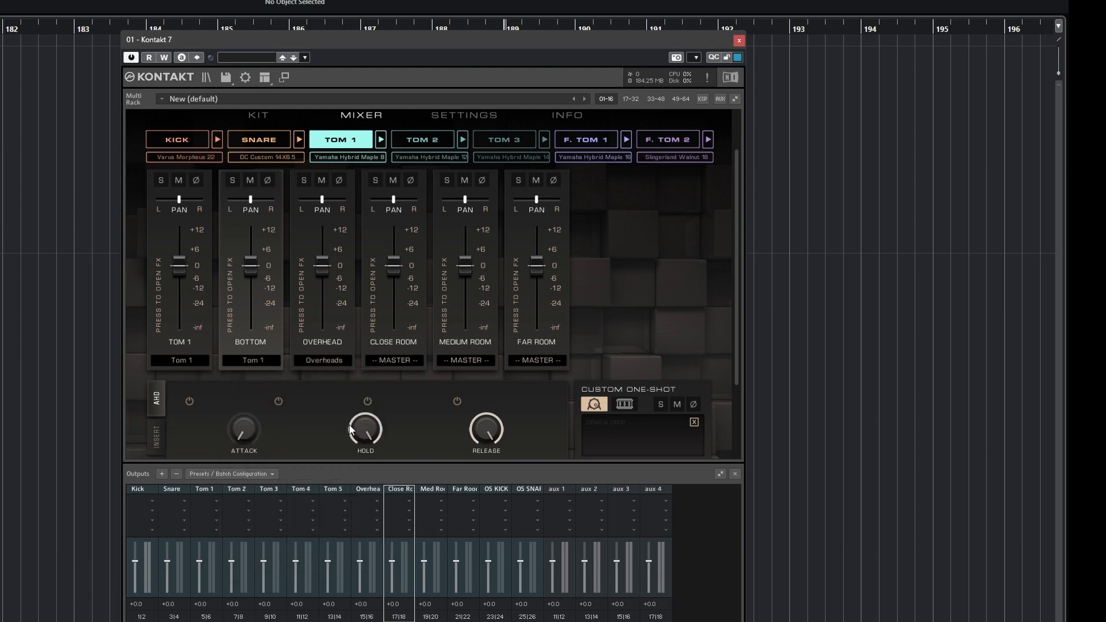
pyautogui.click(392, 361)
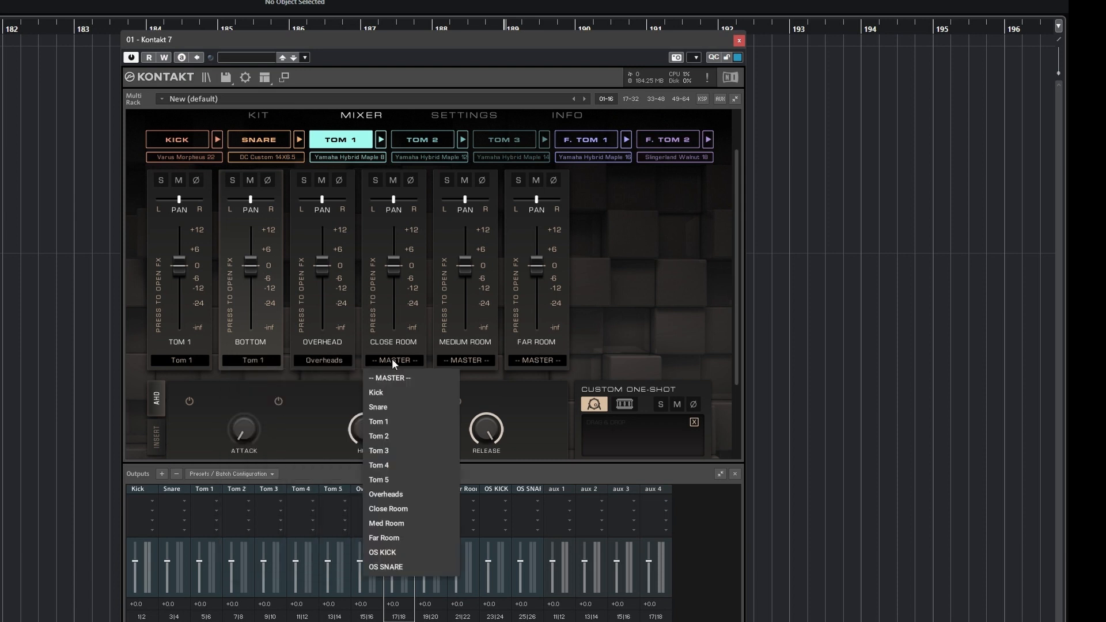
pyautogui.click(402, 510)
pyautogui.click(460, 365)
pyautogui.click(472, 523)
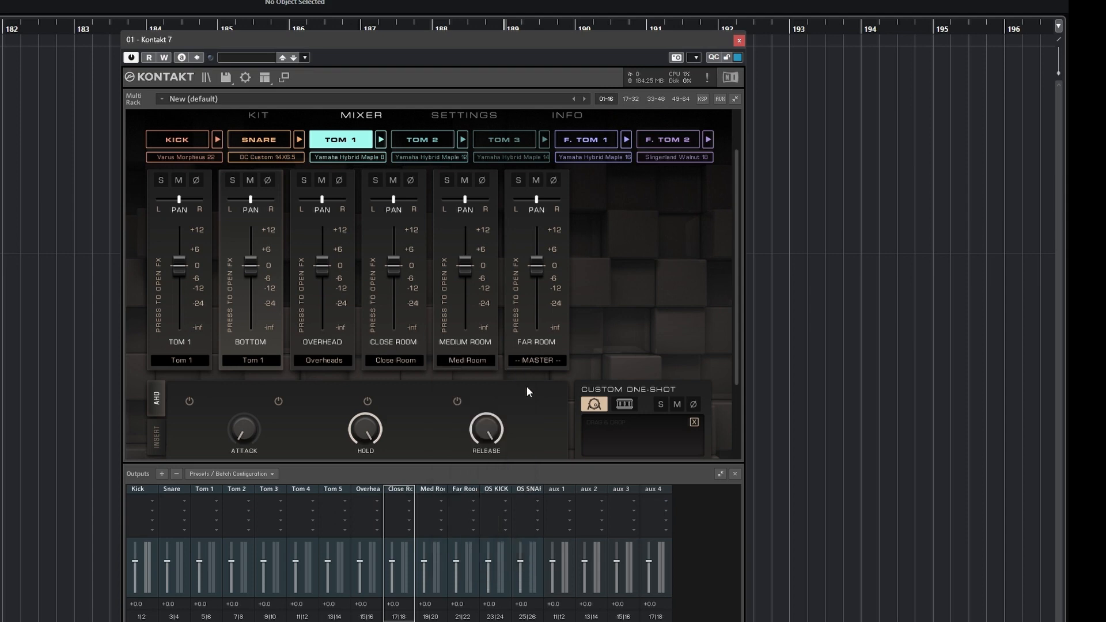
# Assign the first tom's Far Room channel to the Far Room output.
pyautogui.click(541, 359)
pyautogui.click(541, 532)
# Show the second tom's mixer channels and assign its Tom 2 and Bottom channels to the Tom 2 output.
pyautogui.scroll(1, 472, 217)
pyautogui.click(421, 172)
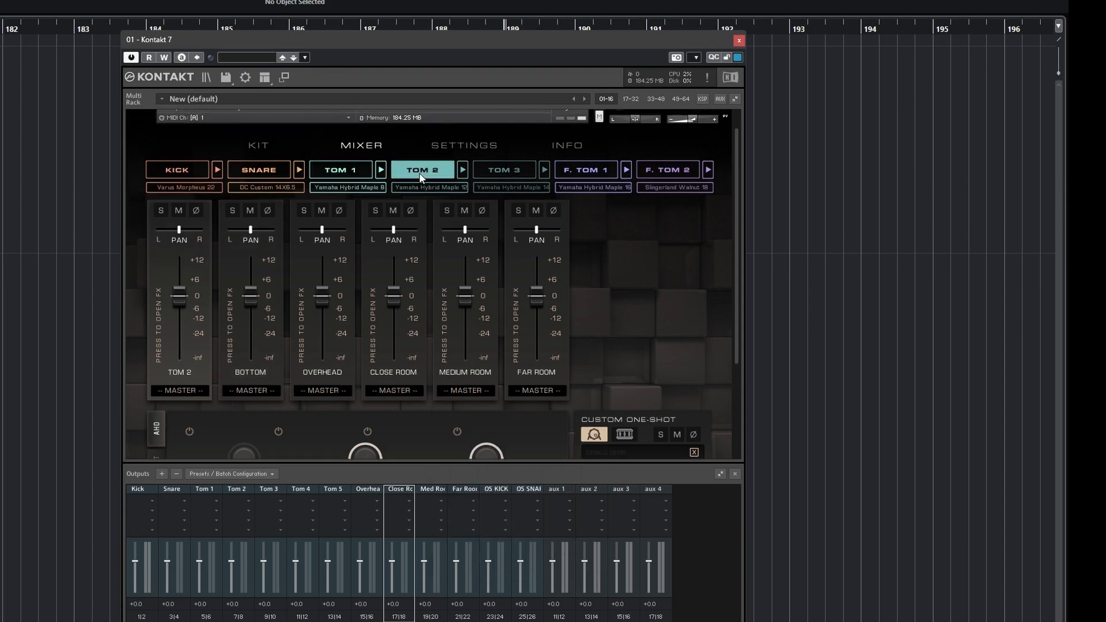
pyautogui.click(194, 389)
pyautogui.click(188, 467)
pyautogui.click(251, 390)
pyautogui.click(256, 467)
# Assign the second tom's Overhead, Close Room, Medium Room and Far Room channels to the Overheads, Close Room, Med Room and Far Room outputs.
pyautogui.click(322, 390)
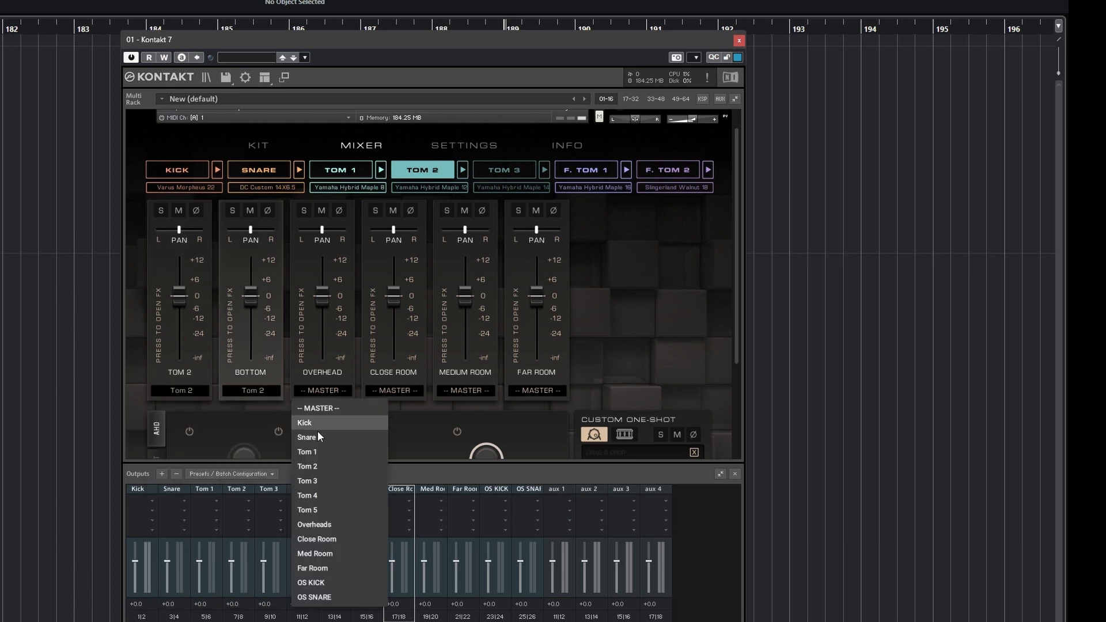
pyautogui.click(314, 525)
pyautogui.click(395, 391)
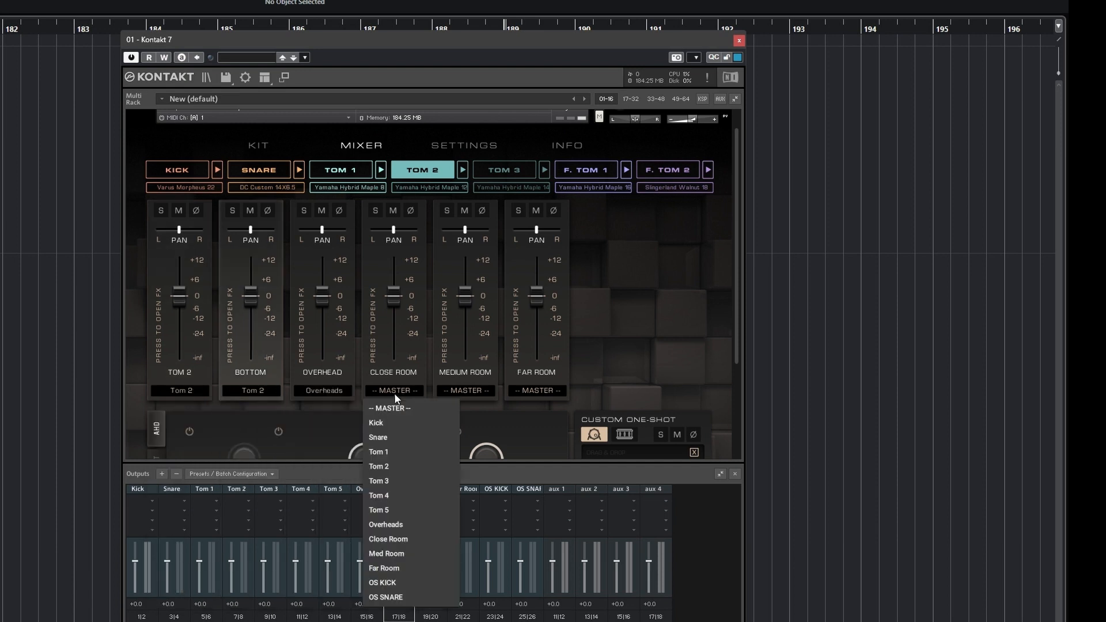
pyautogui.click(393, 538)
pyautogui.click(463, 393)
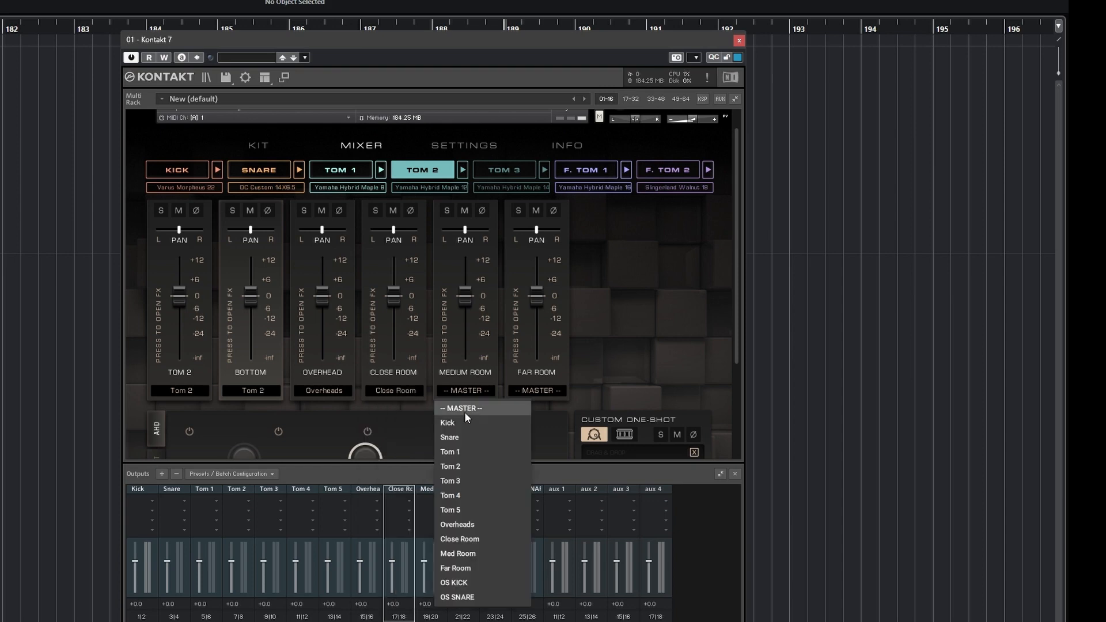
pyautogui.click(477, 554)
pyautogui.click(537, 390)
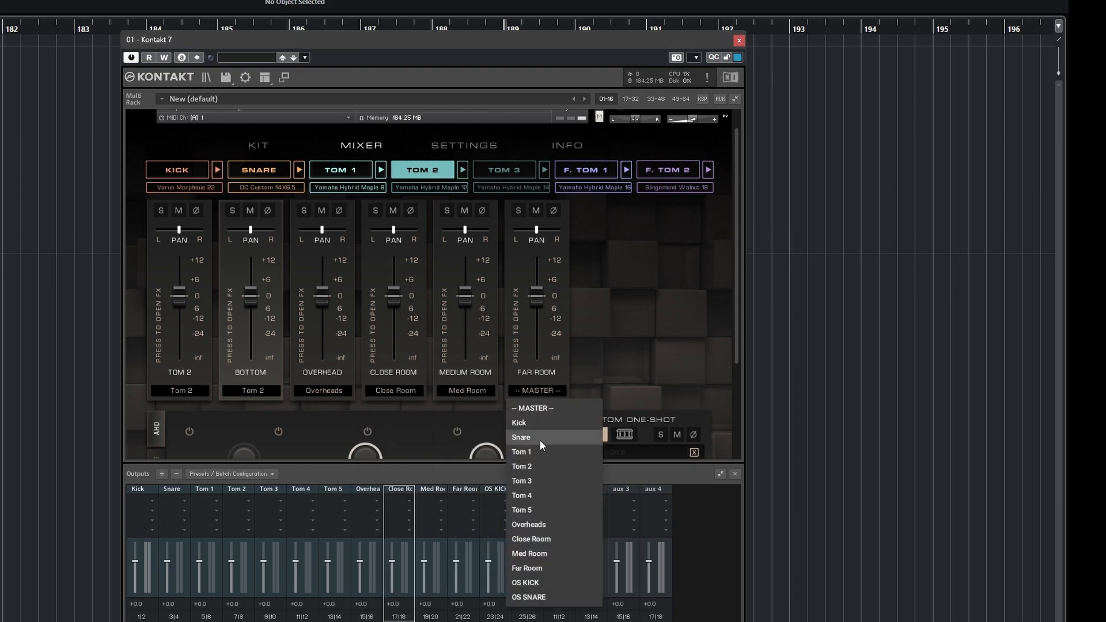
pyautogui.click(539, 568)
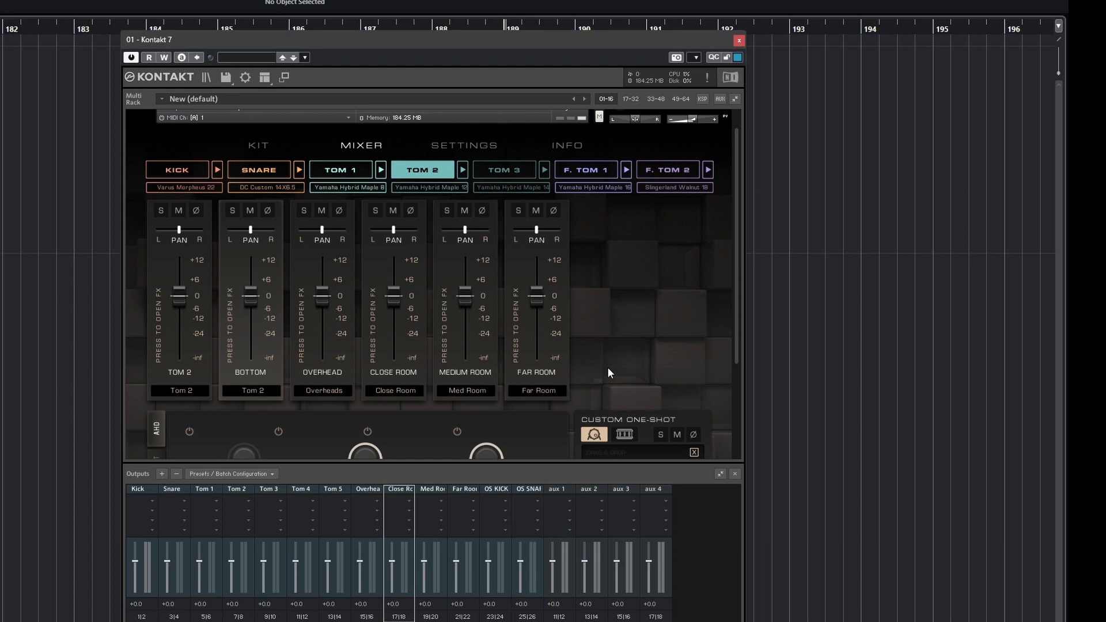
# Show the third tom's mixer channels and assign its Tom 3 and Bottom channels to the Tom 3 output.
pyautogui.click(517, 170)
pyautogui.click(180, 391)
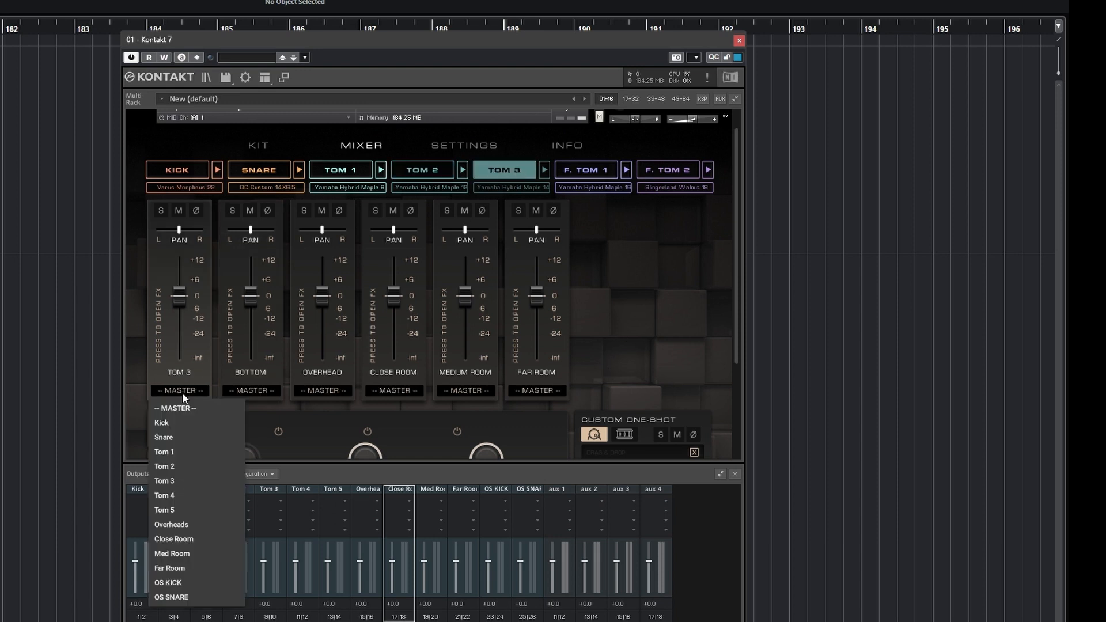
pyautogui.click(181, 485)
pyautogui.click(264, 391)
pyautogui.click(254, 480)
# Assign the third tom's Overhead, Close Room, Medium Room and Far Room channels to the Overheads, Close Room, Med Room and Far Room outputs.
pyautogui.click(320, 391)
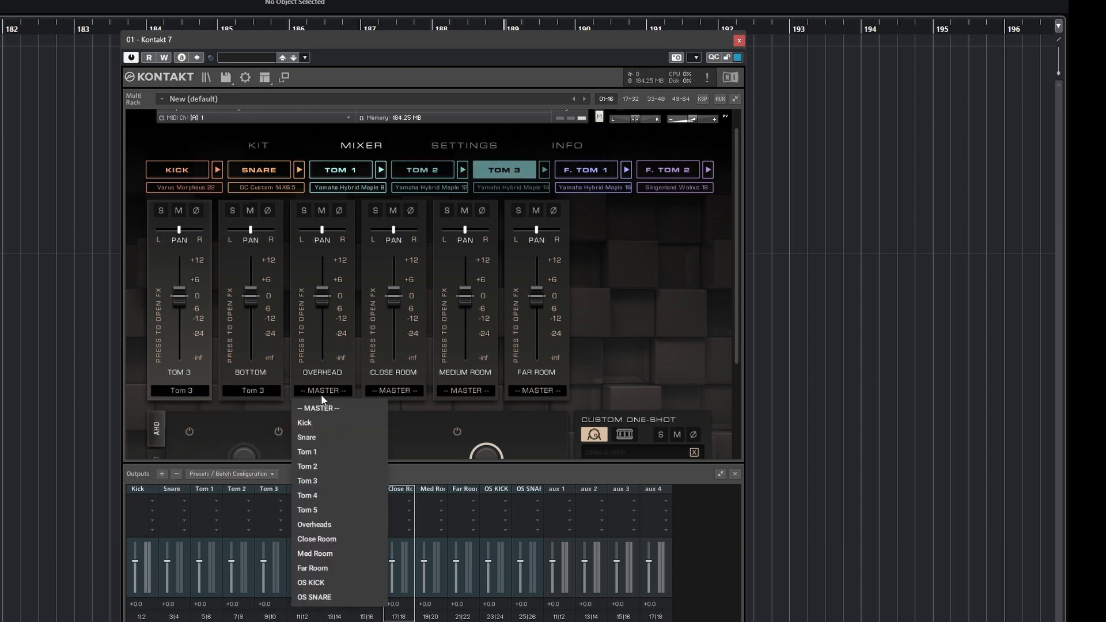
pyautogui.click(320, 525)
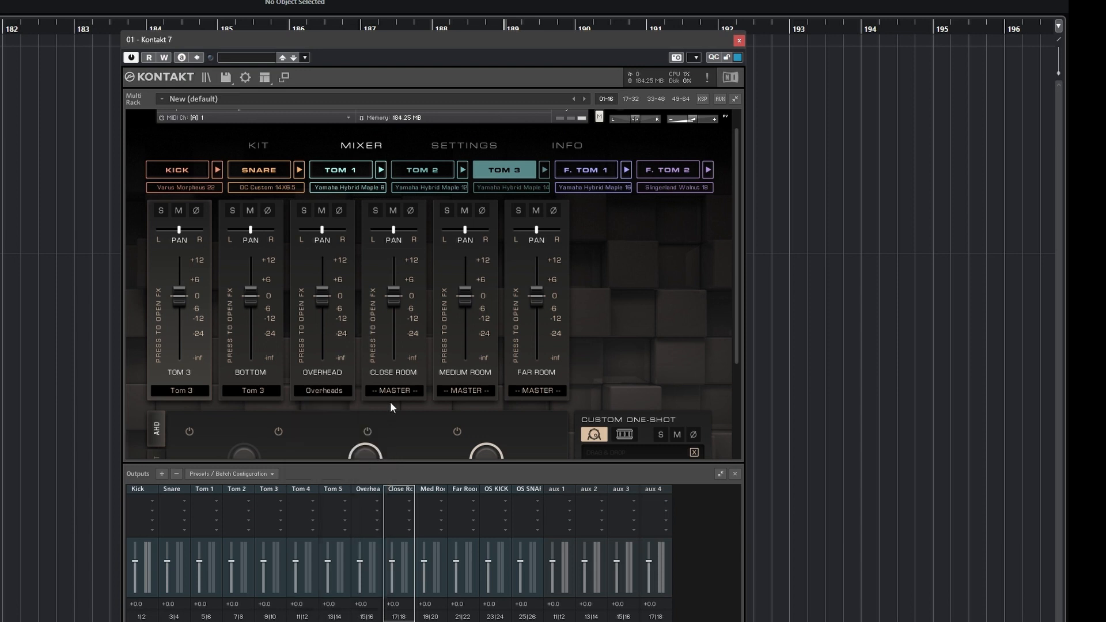
pyautogui.click(392, 391)
pyautogui.click(387, 539)
pyautogui.click(472, 391)
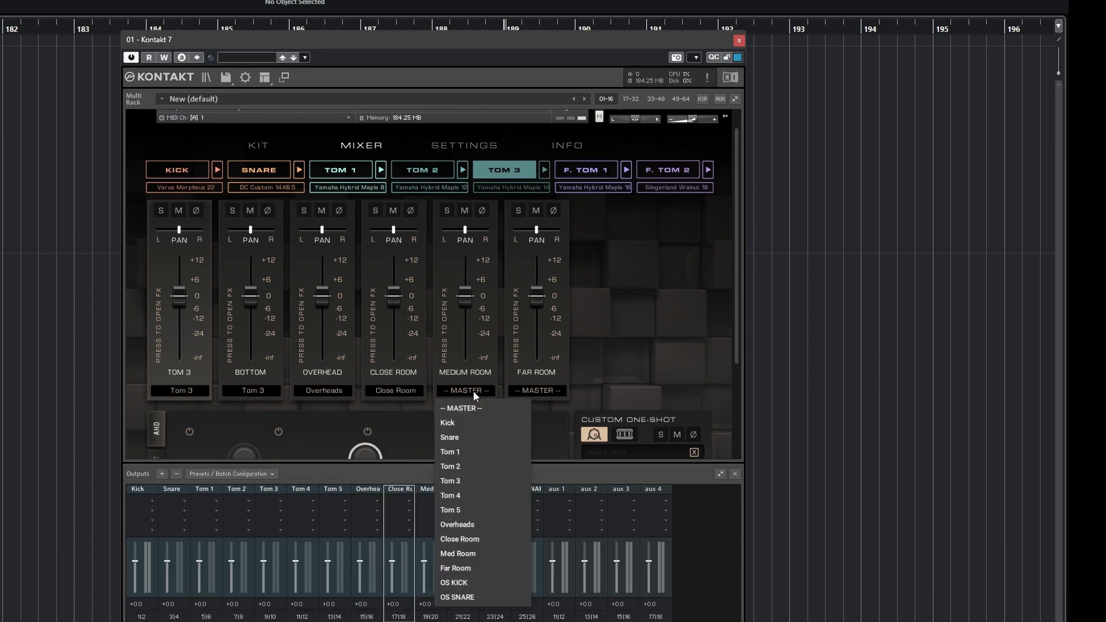
pyautogui.click(458, 553)
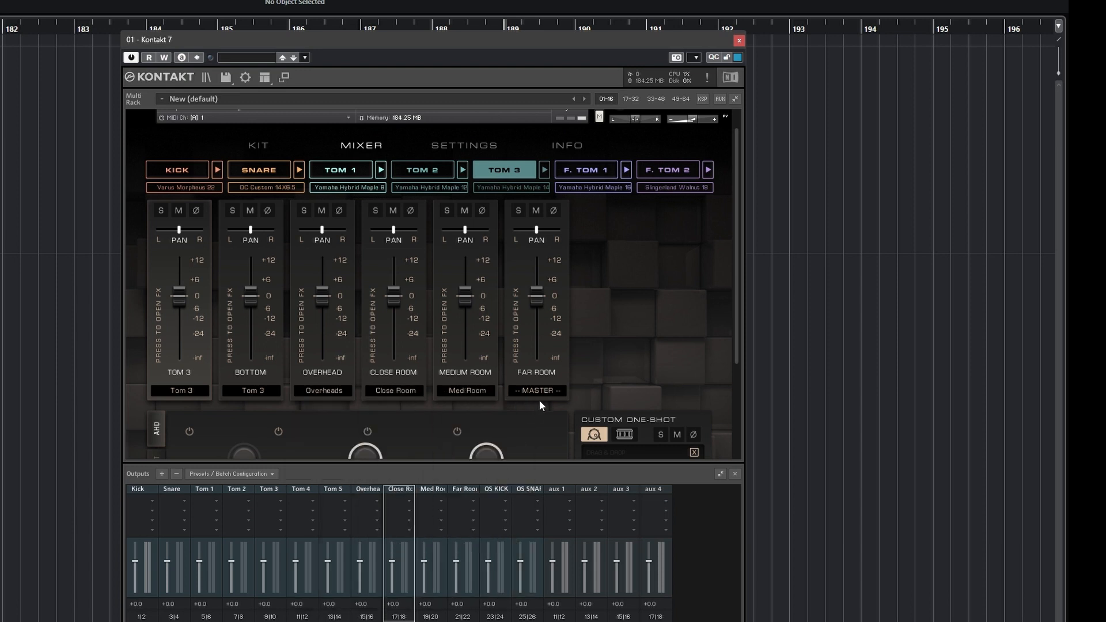
pyautogui.click(538, 391)
pyautogui.click(540, 567)
# Show the first floor tom's mixer channels and assign its Tom Floor 1 and Bottom channels to the Tom 4 output.
pyautogui.scroll(1, 620, 324)
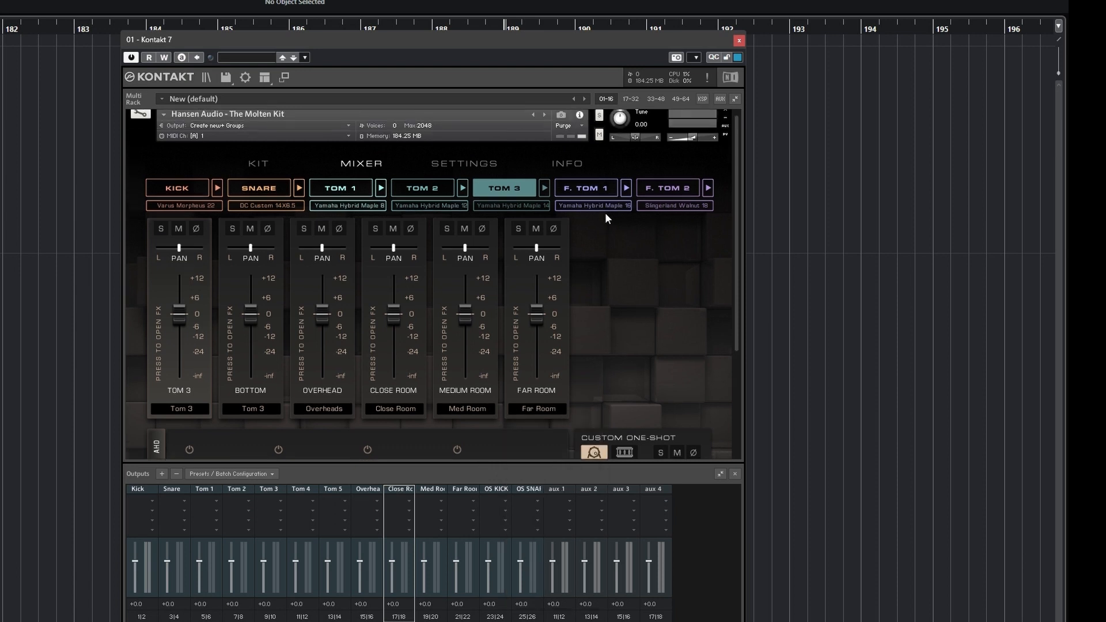
pyautogui.click(601, 189)
pyautogui.click(184, 408)
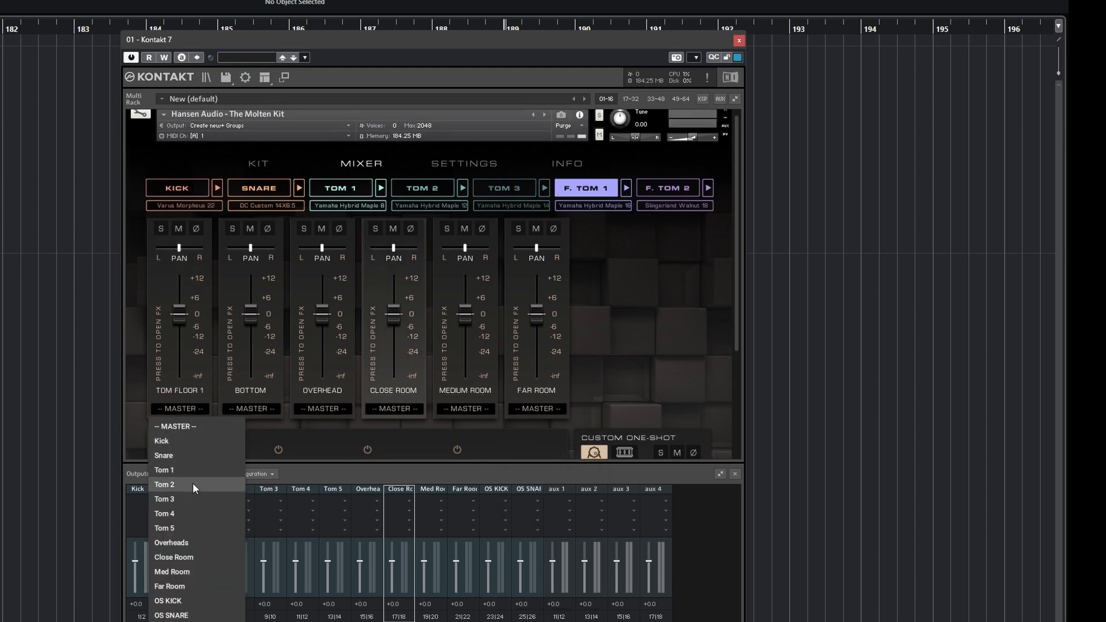
pyautogui.click(188, 511)
pyautogui.click(262, 411)
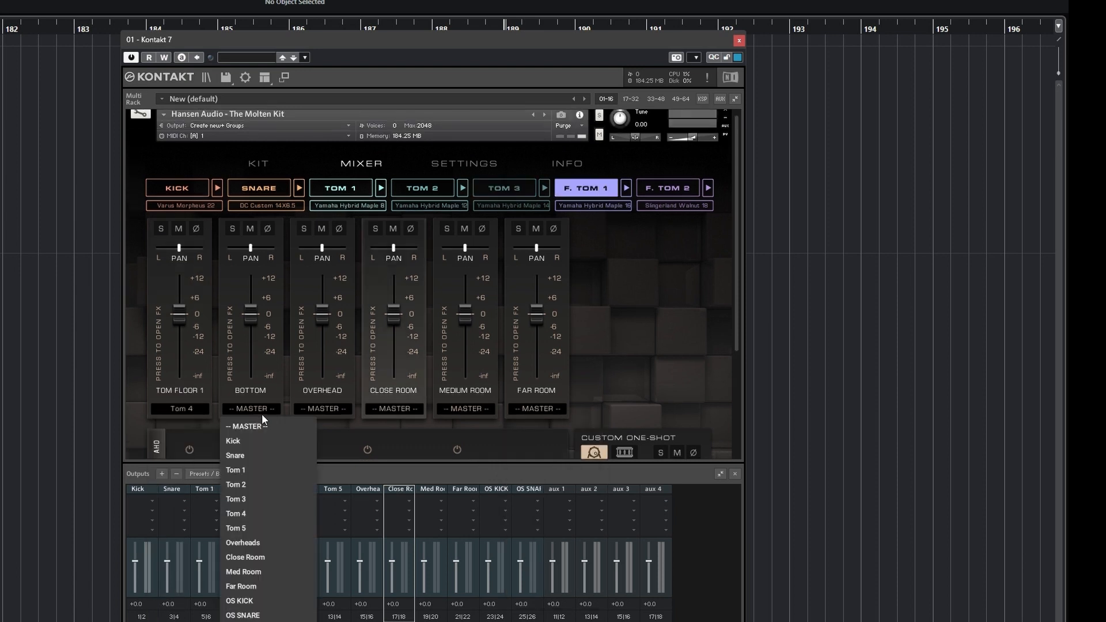
pyautogui.click(257, 513)
# Assign the first floor tom's Overhead, Close Room and Medium Room channels to Overheads, Close Room and Med Room, and open the Far Room channel's output choices.
pyautogui.click(323, 408)
pyautogui.click(333, 543)
pyautogui.click(397, 409)
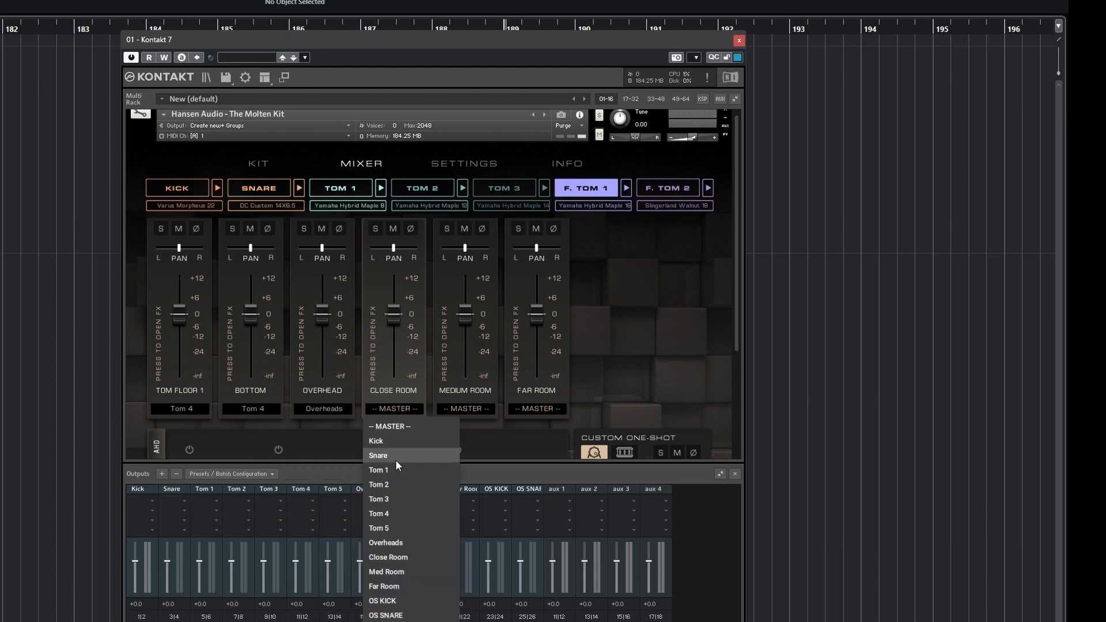
pyautogui.click(406, 557)
pyautogui.click(463, 407)
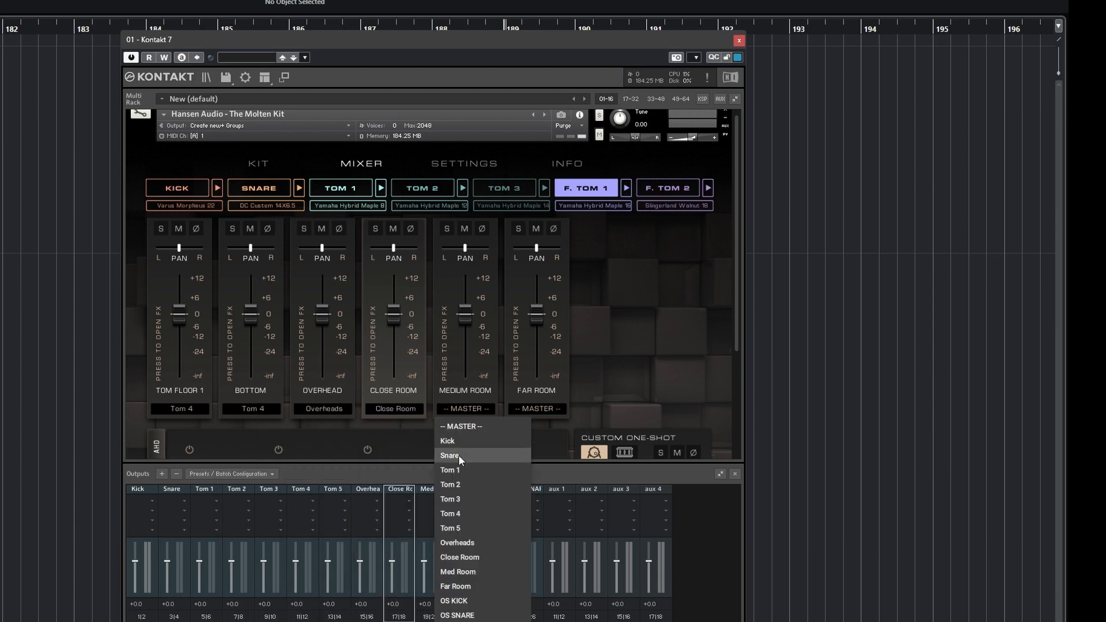
pyautogui.click(461, 571)
pyautogui.click(534, 408)
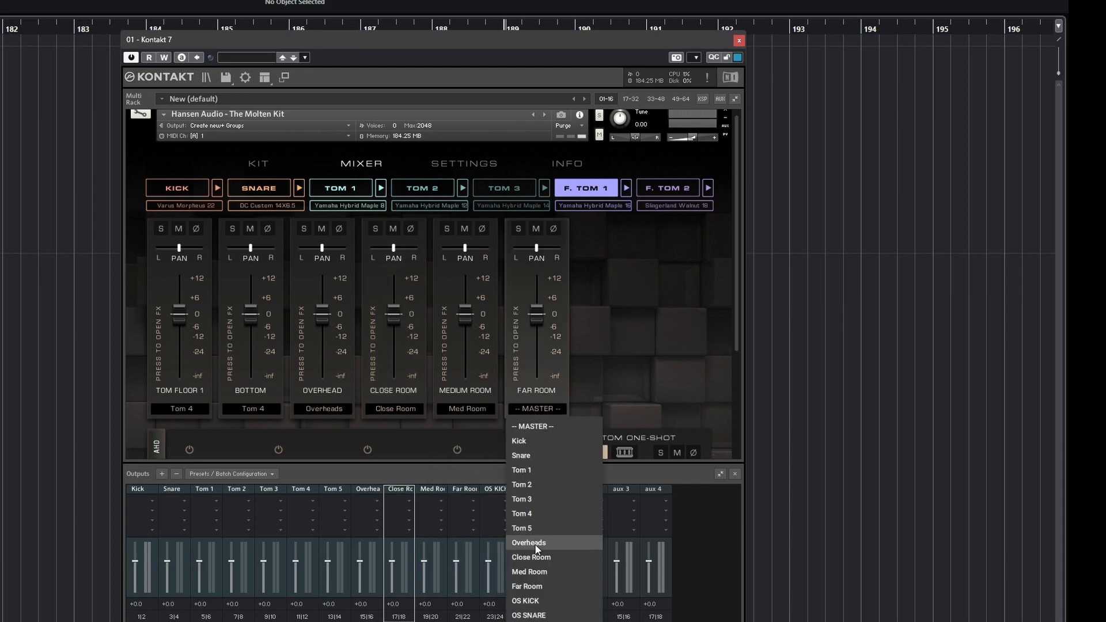
# Show the second floor tom's mixer channels and assign its Tom Floor 2 and Bottom channels to the Tom 5 output.
pyautogui.click(660, 193)
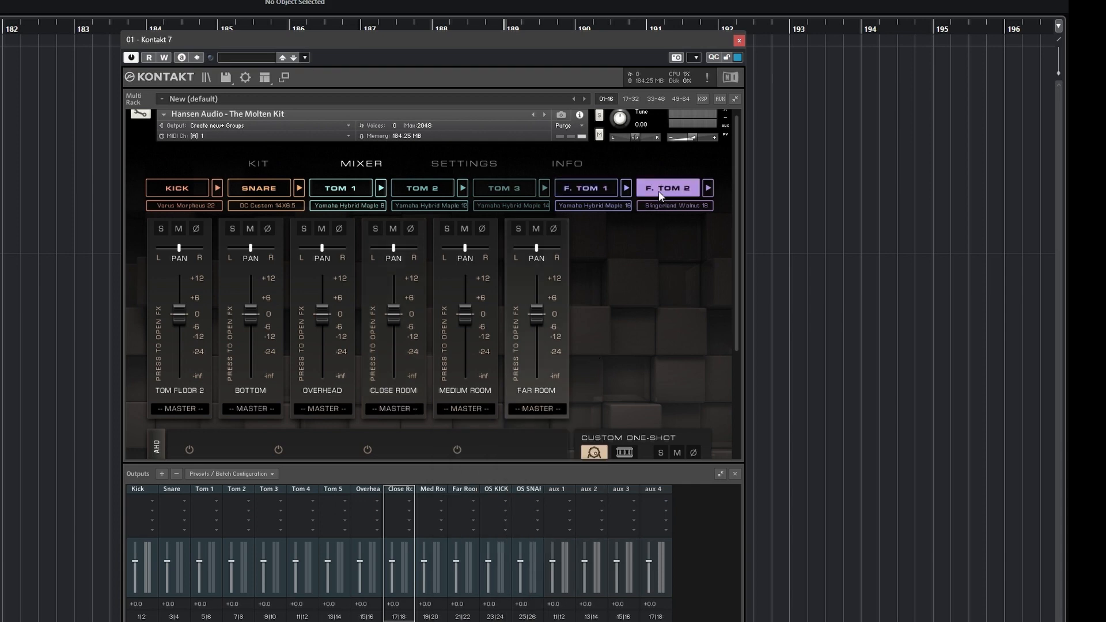
pyautogui.click(180, 409)
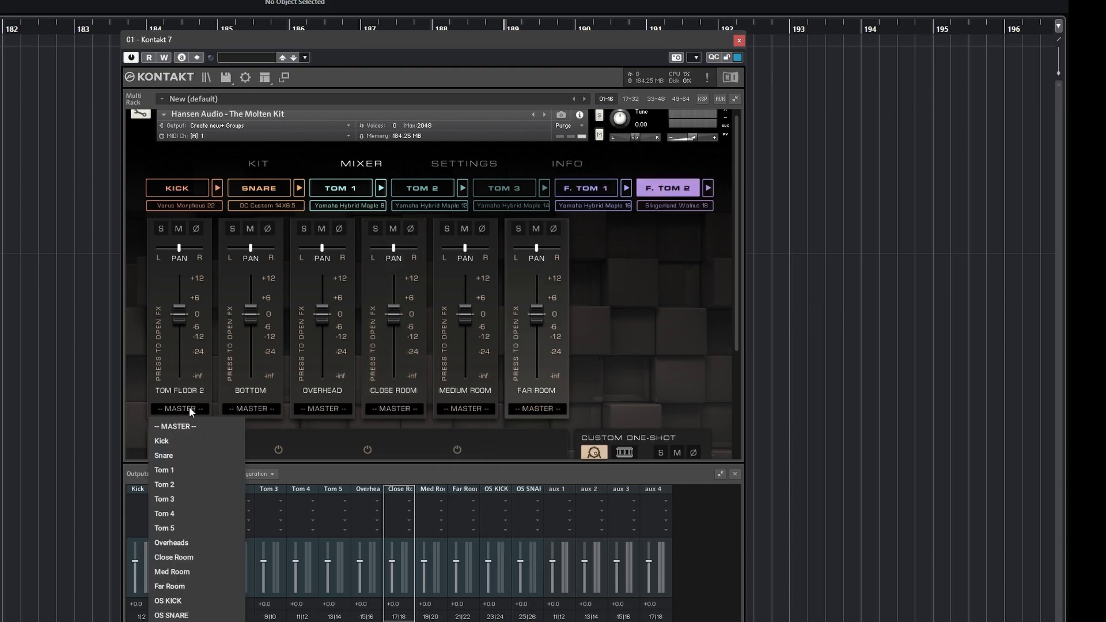
pyautogui.click(176, 528)
pyautogui.click(274, 410)
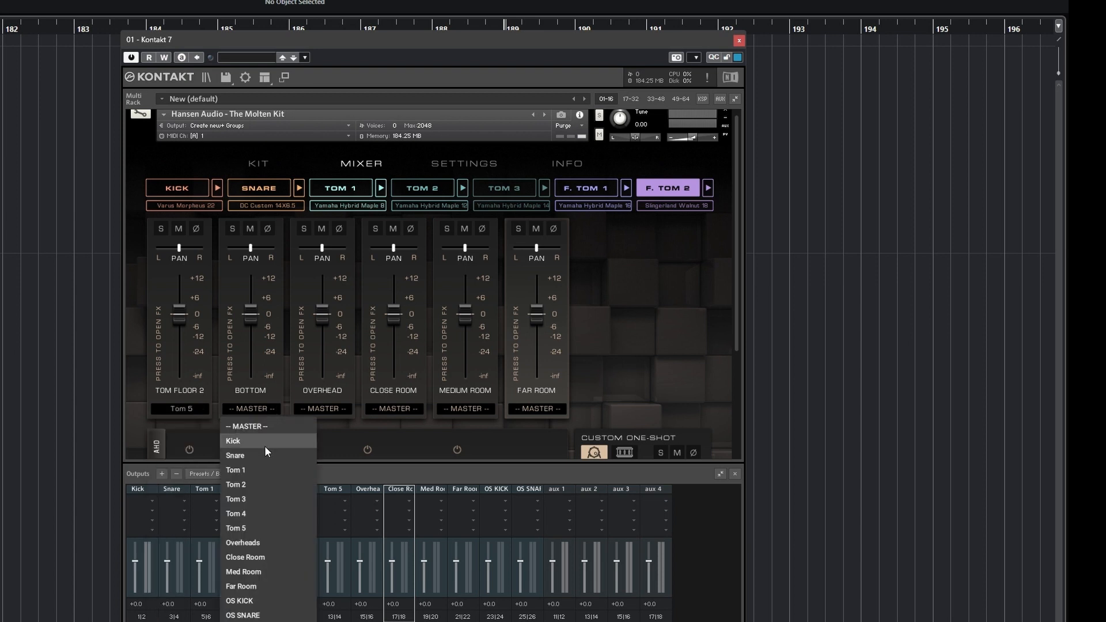
pyautogui.click(250, 528)
# Assign the second floor tom's Overhead and Close Room channels to Overheads and Close Room, and its Medium Room and Far Room channels to Med Room.
pyautogui.click(326, 410)
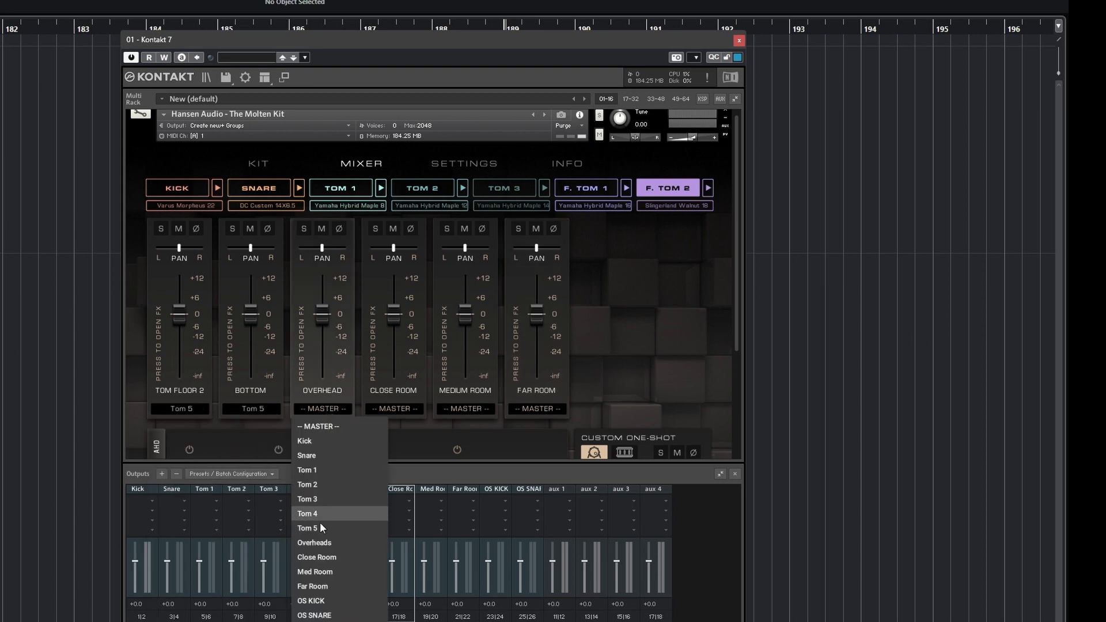
pyautogui.click(322, 543)
pyautogui.click(390, 409)
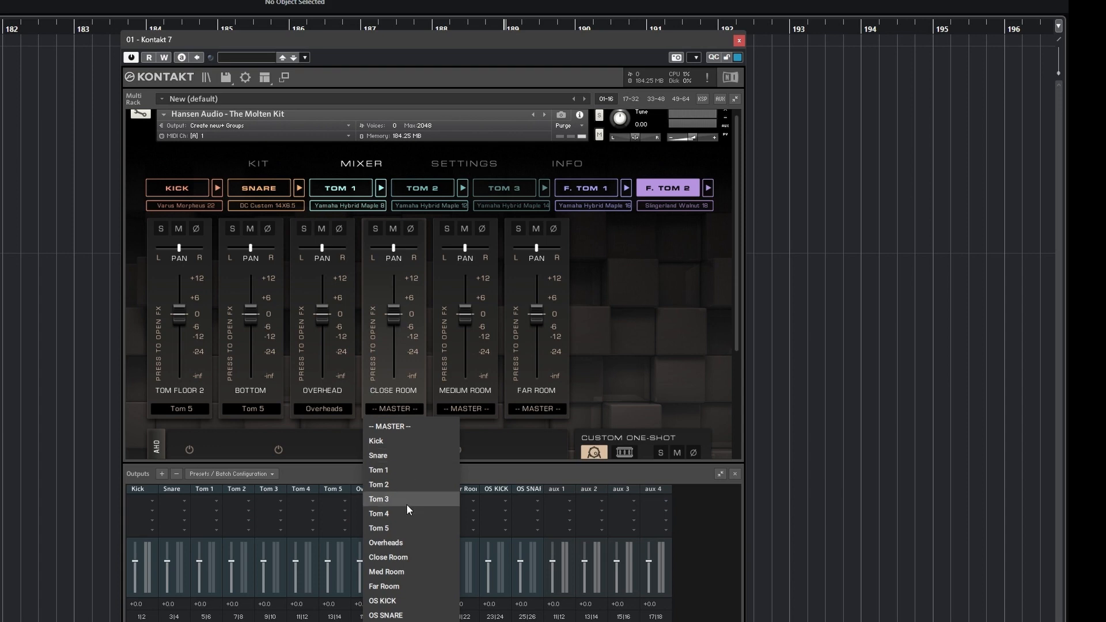
pyautogui.click(397, 557)
pyautogui.click(465, 409)
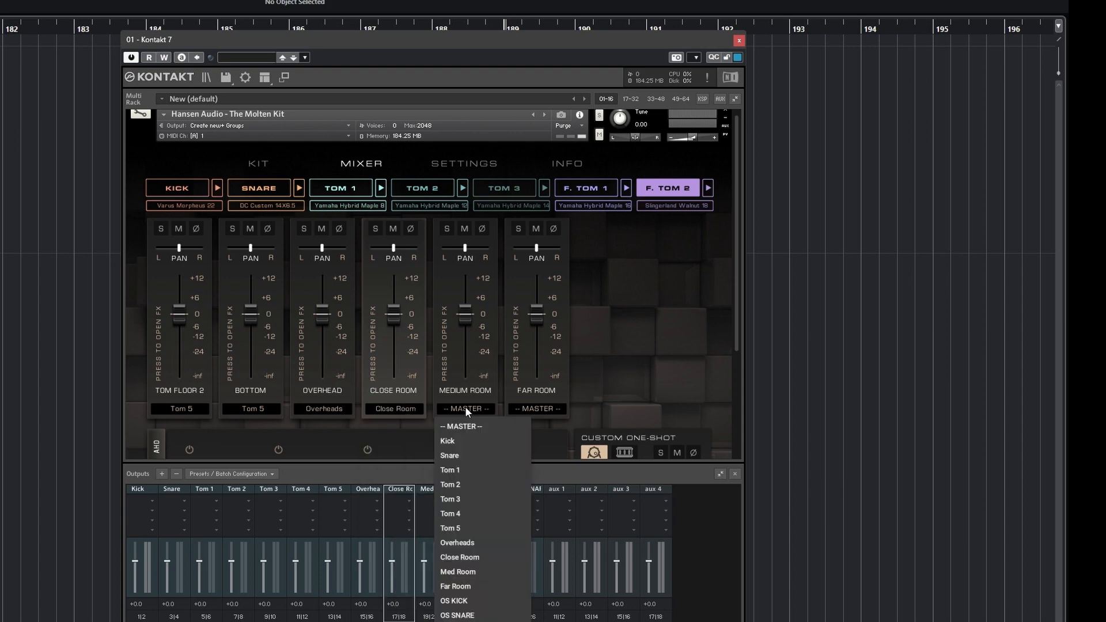
pyautogui.click(459, 573)
pyautogui.click(527, 406)
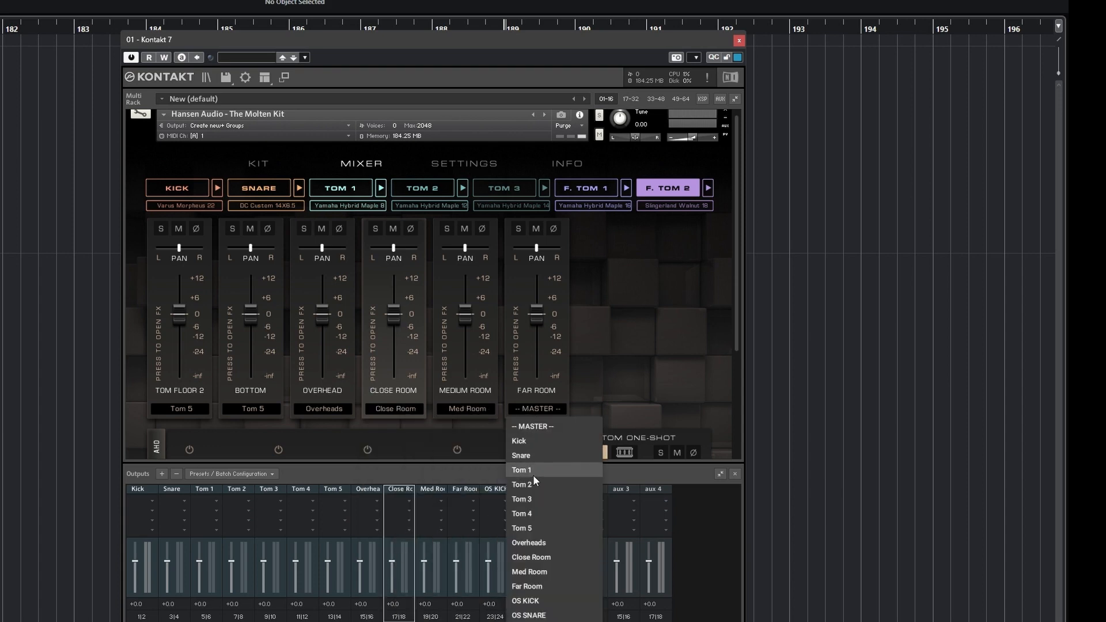
pyautogui.click(533, 572)
# Assign the snare's custom one-shot to the OS SNARE output.
pyautogui.scroll(-2, 607, 357)
pyautogui.click(624, 374)
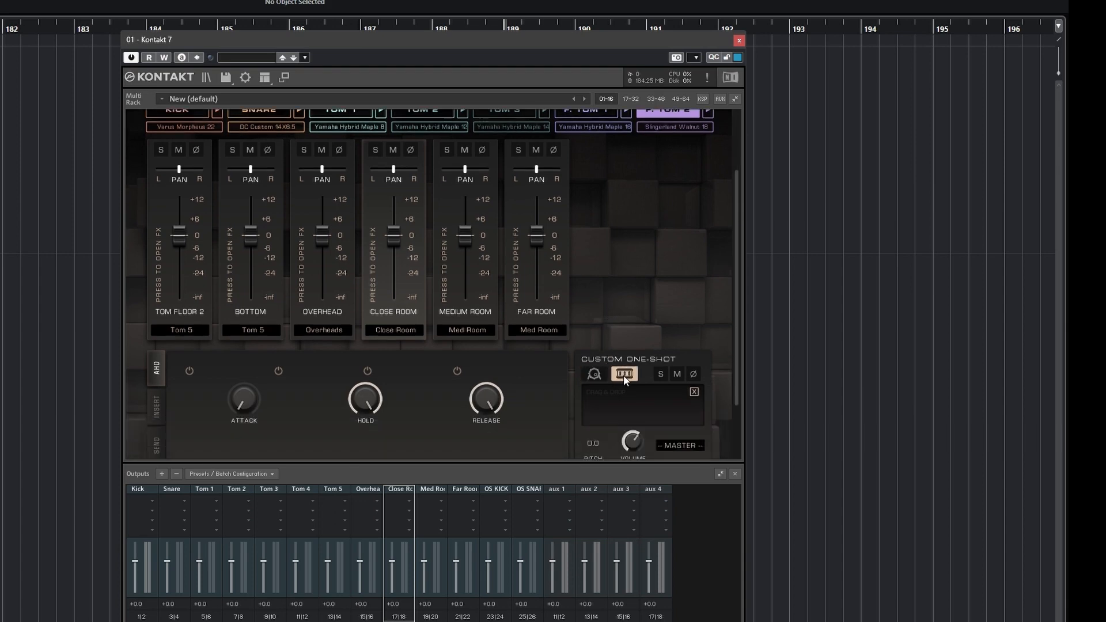
pyautogui.scroll(-1, 624, 375)
pyautogui.click(676, 403)
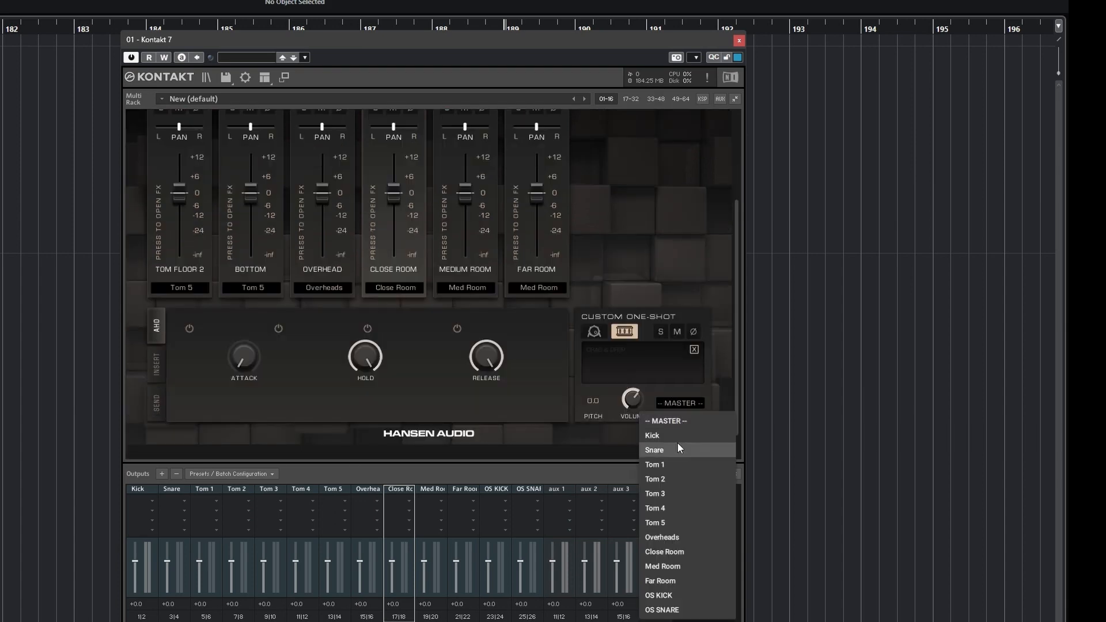
pyautogui.click(662, 610)
# Show the kick's mixer channels to review their output assignments.
pyautogui.scroll(3, 629, 266)
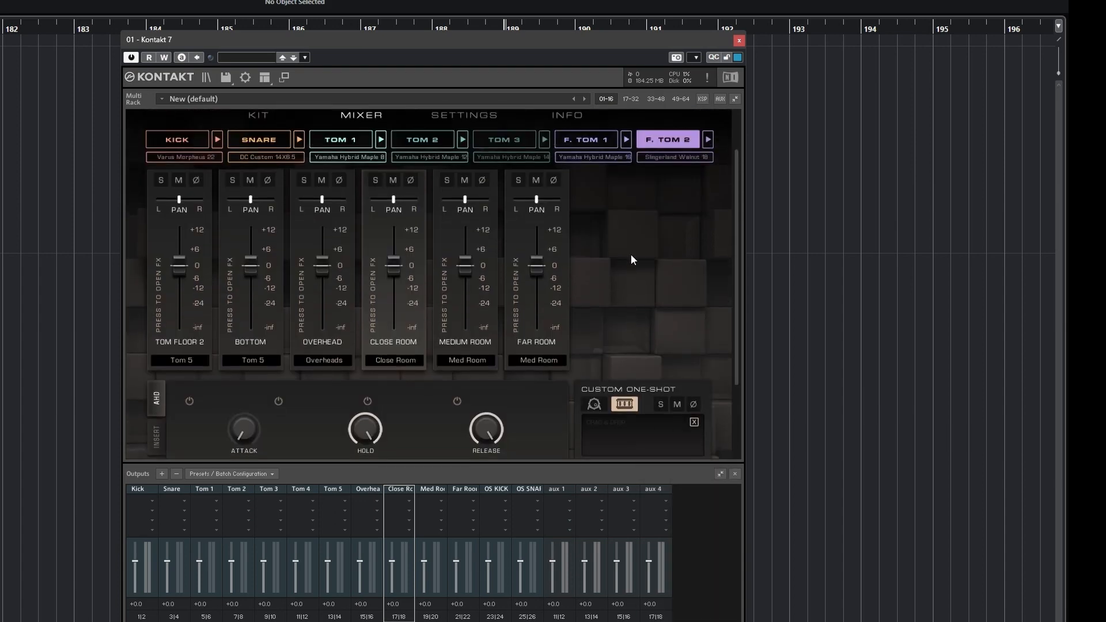
pyautogui.scroll(2, 632, 259)
pyautogui.click(175, 196)
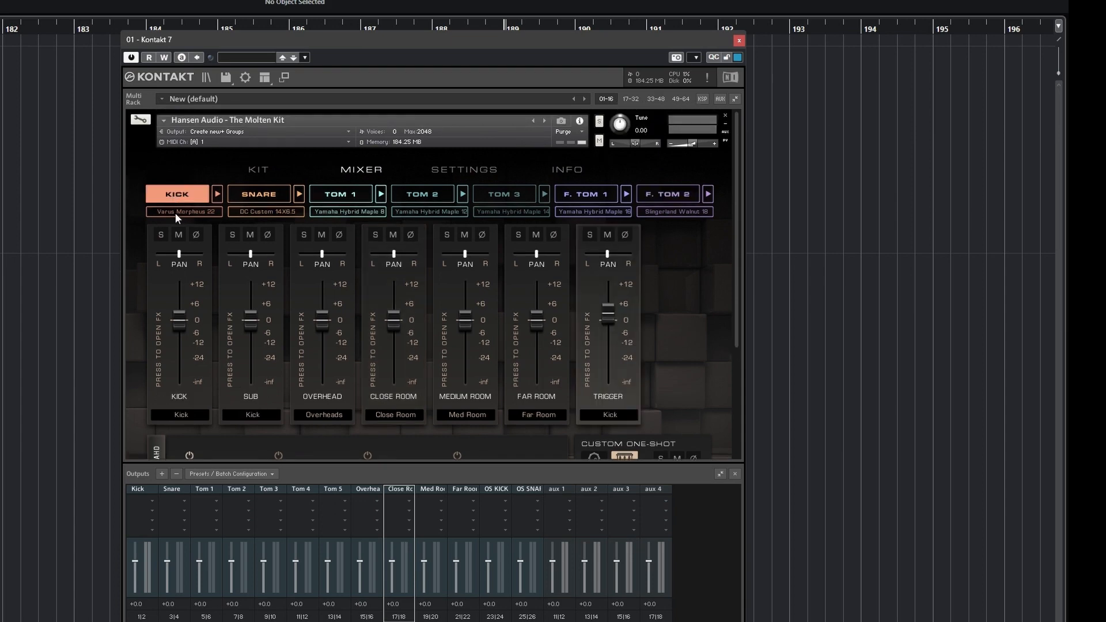
# Play the kick, snare, Tom 1, Tom 2 and Tom 3 on the kit page to check which output meters respond.
pyautogui.click(248, 173)
pyautogui.click(224, 332)
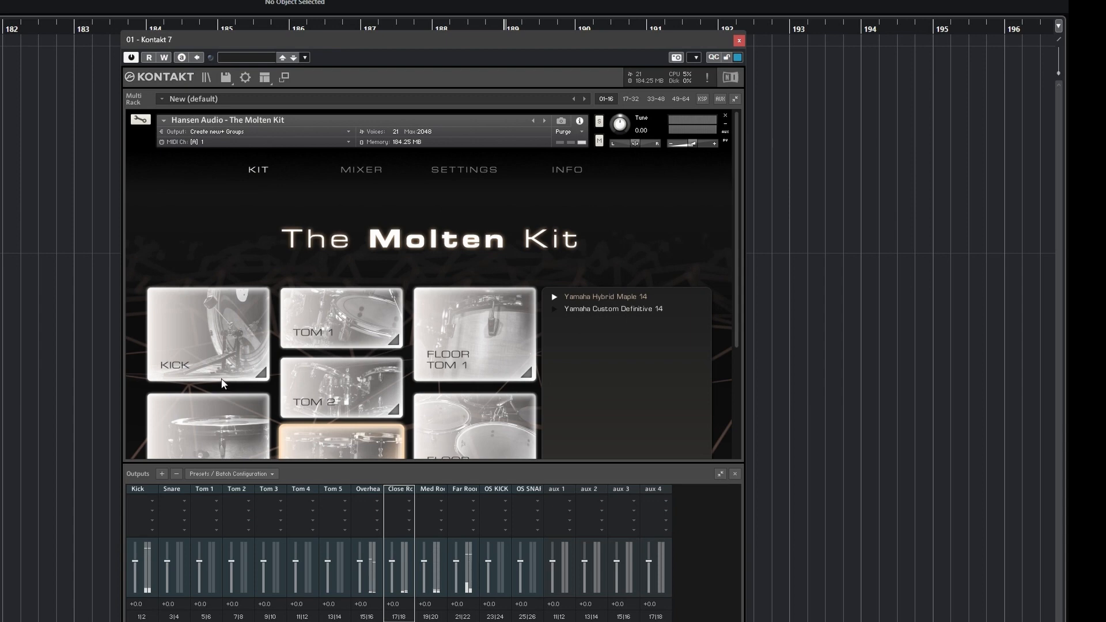
pyautogui.scroll(-1, 224, 384)
pyautogui.click(214, 294)
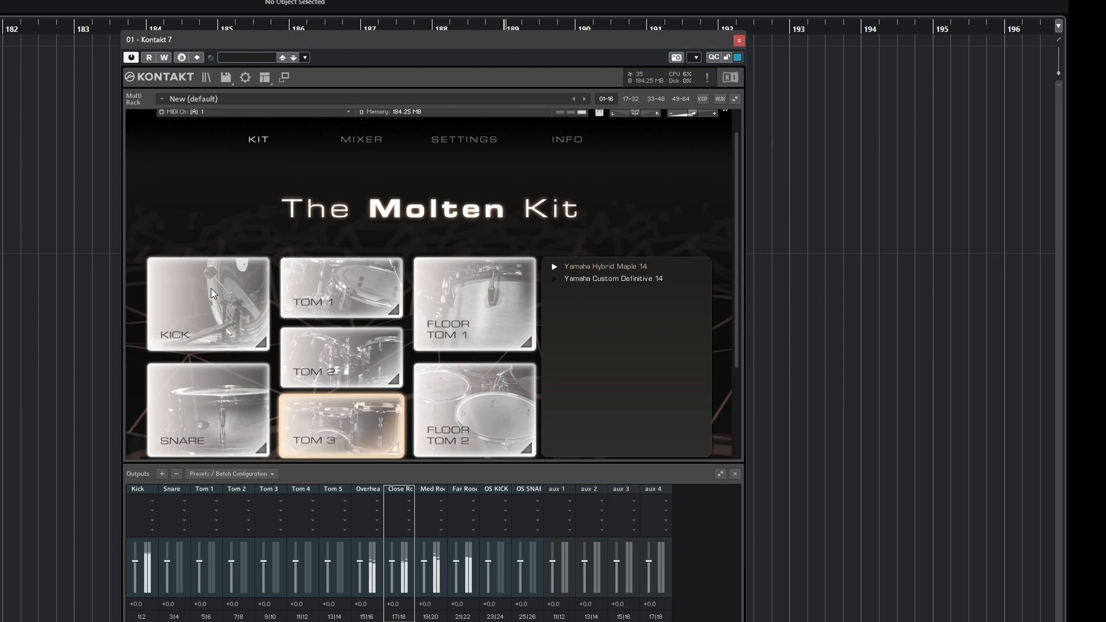
pyautogui.click(211, 395)
pyautogui.click(332, 300)
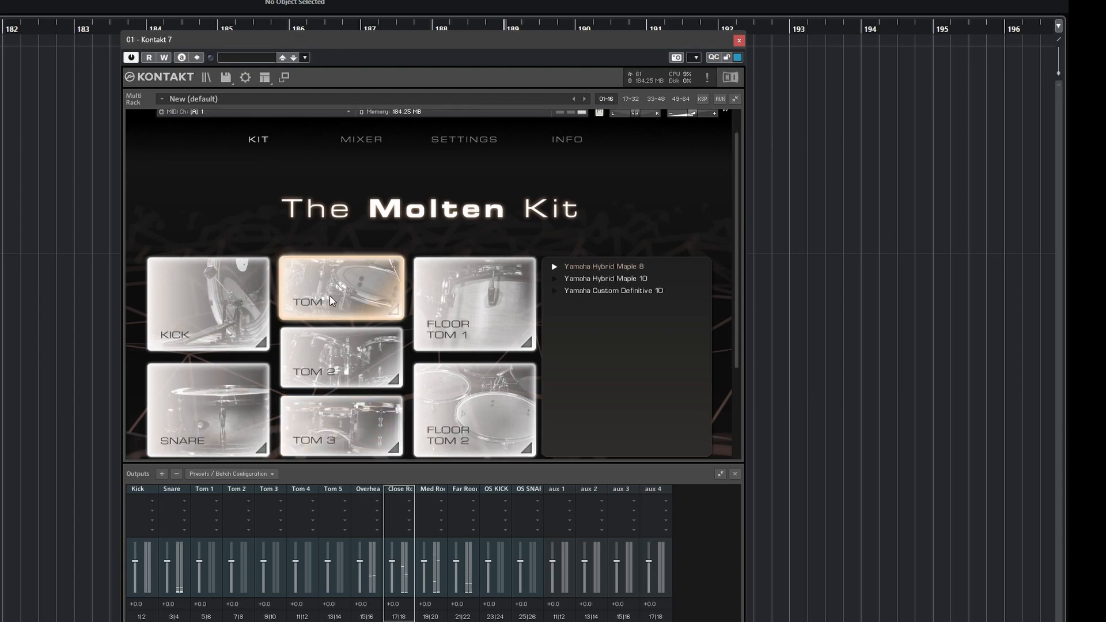
pyautogui.click(338, 292)
pyautogui.click(337, 368)
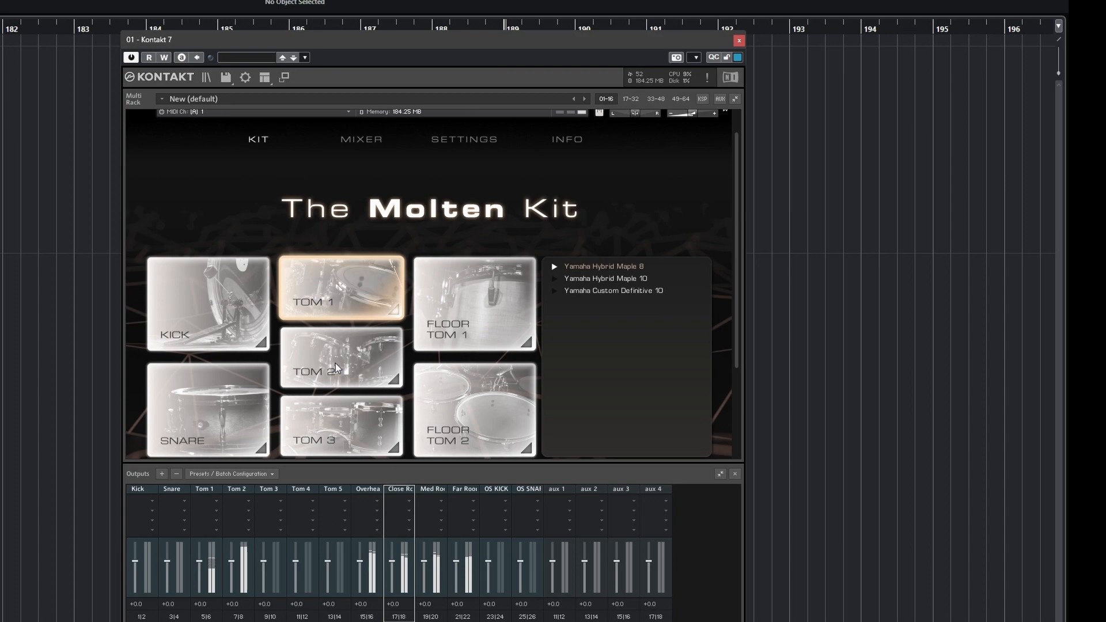
pyautogui.click(340, 435)
# Activate the Kontakt 7 instrument's stereo outputs from KT Snare through KT OS SNARE, leaving the aux outputs off, and close the VST Instruments window.
pyautogui.click(244, 18)
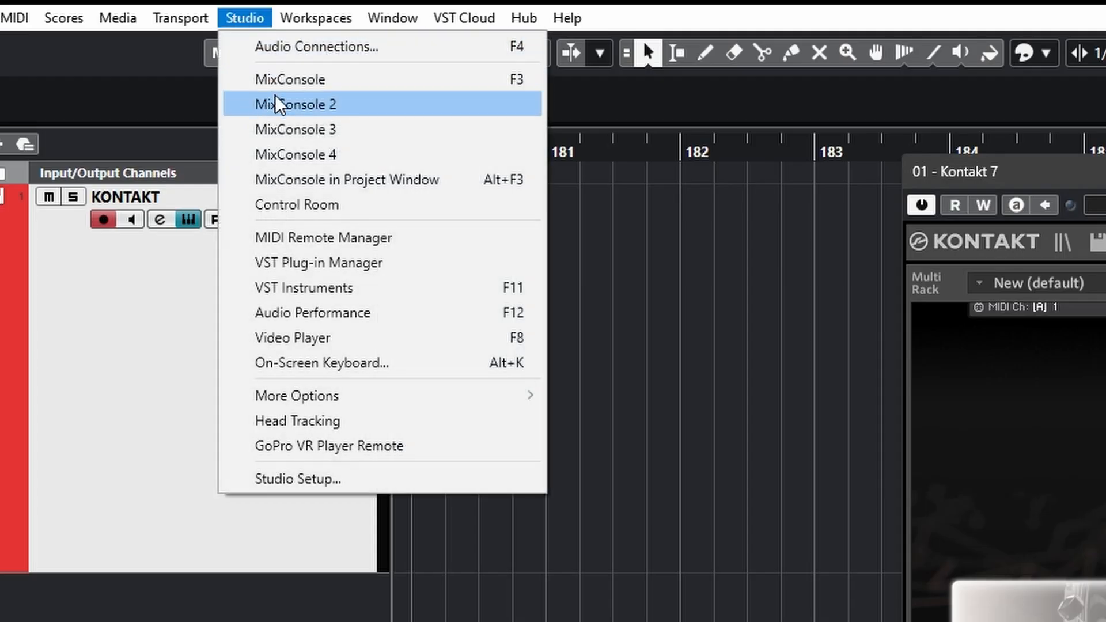
pyautogui.click(371, 287)
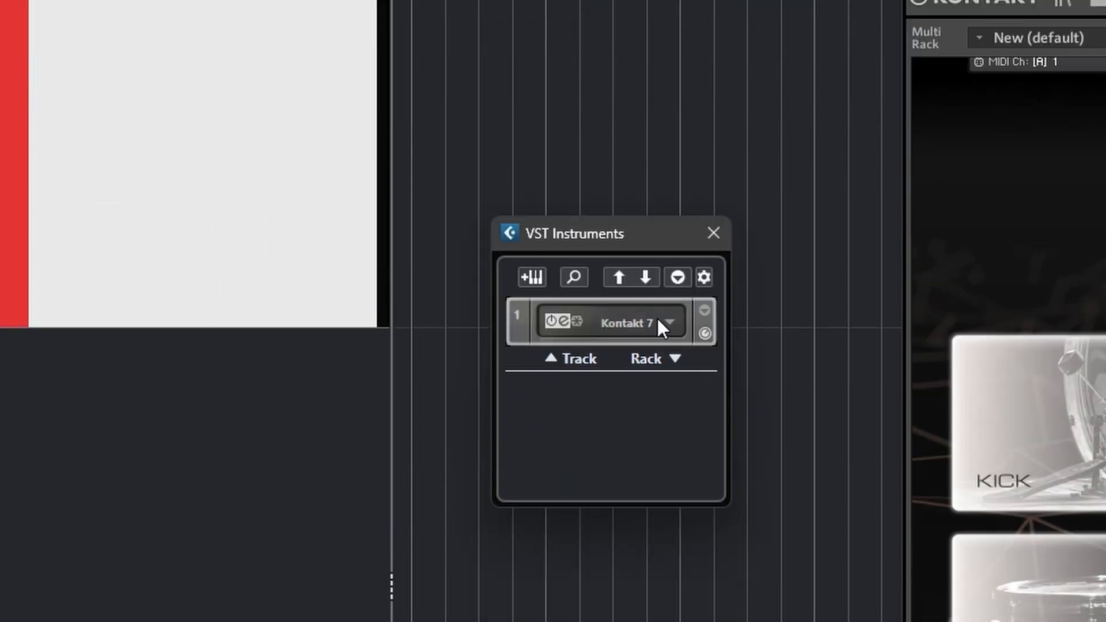
pyautogui.click(664, 321)
pyautogui.click(714, 372)
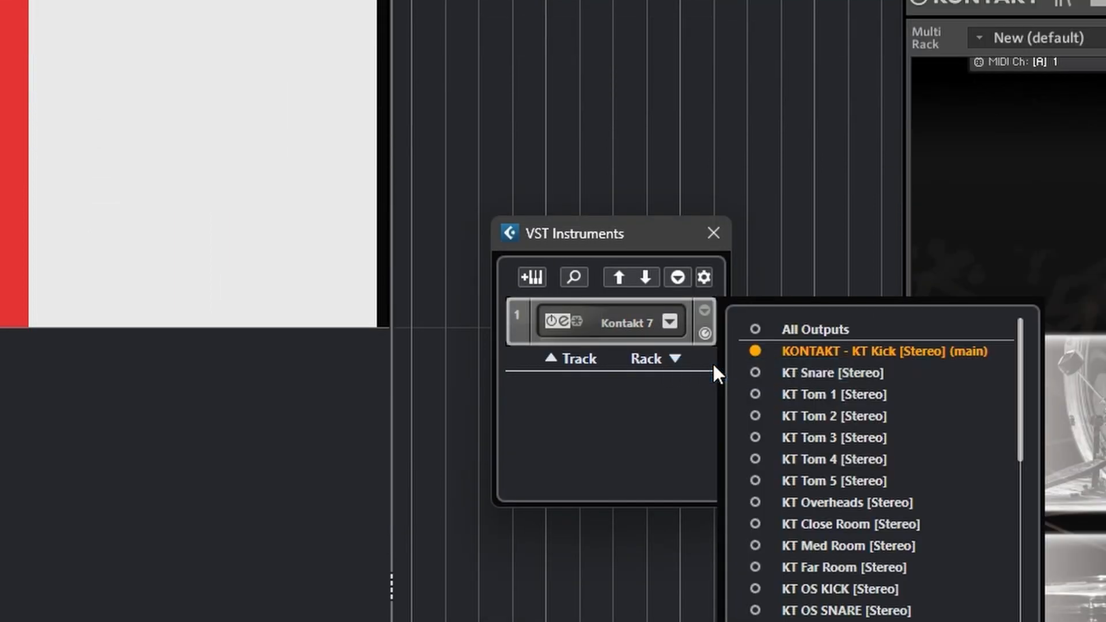
pyautogui.click(755, 373)
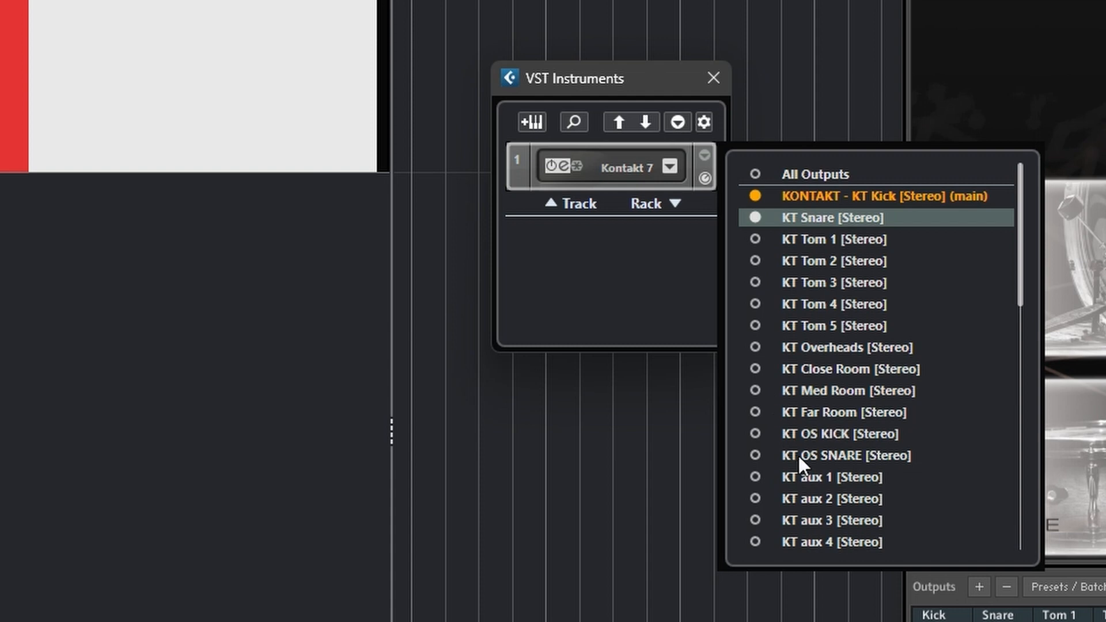
pyautogui.keyDown('shift'); pyautogui.click(762, 455); pyautogui.keyUp('shift')
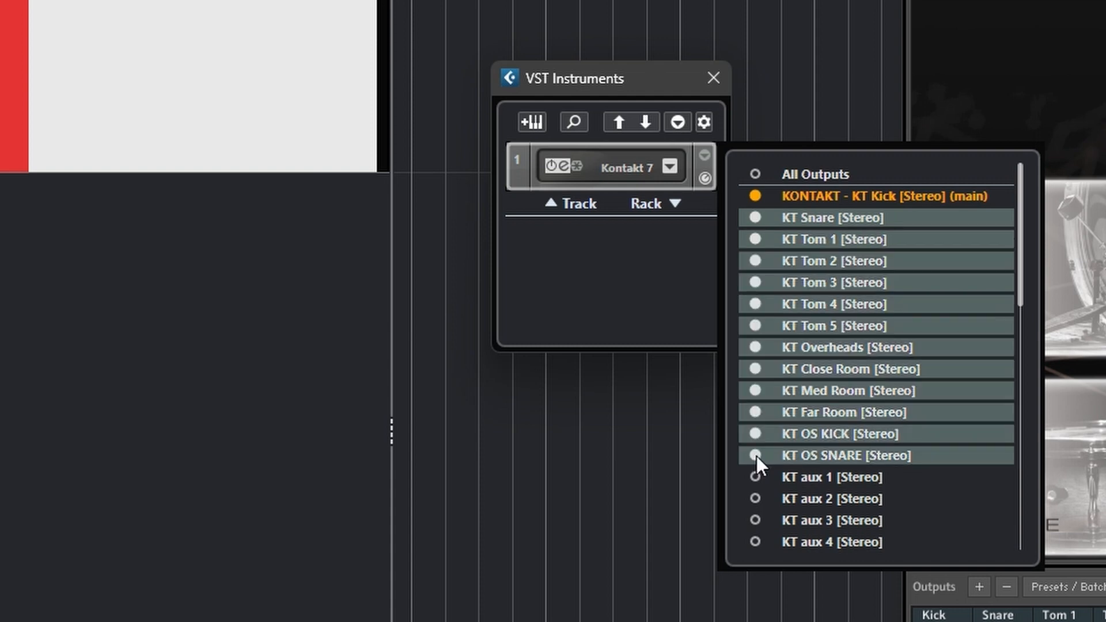
pyautogui.click(829, 71)
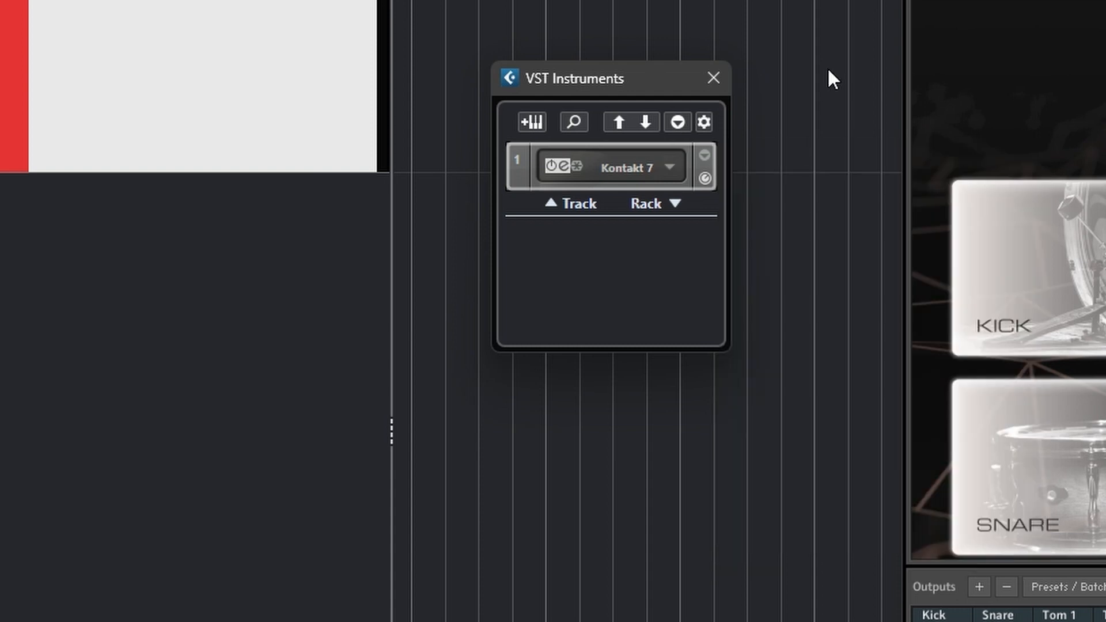
pyautogui.click(720, 74)
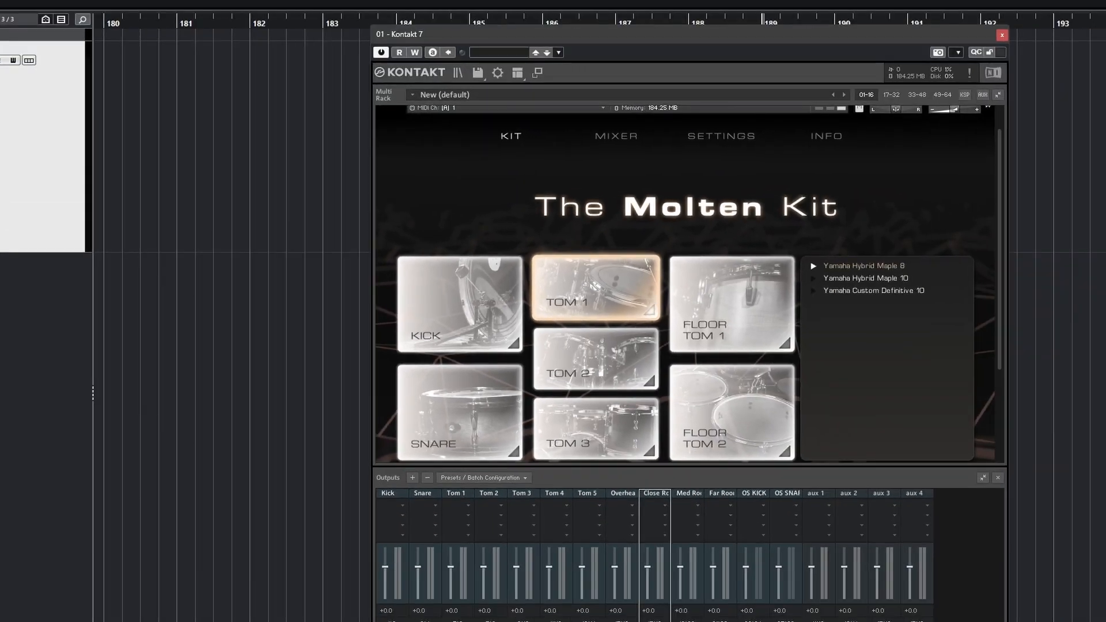
# Move the Kontakt window aside, go through the first drum channels in the mixer, and rename the main KONTAKT channel as Kick.
pyautogui.moveTo(1103, 230); pyautogui.dragTo(510, 114)
pyautogui.moveTo(497, 41); pyautogui.dragTo(1105, 112)
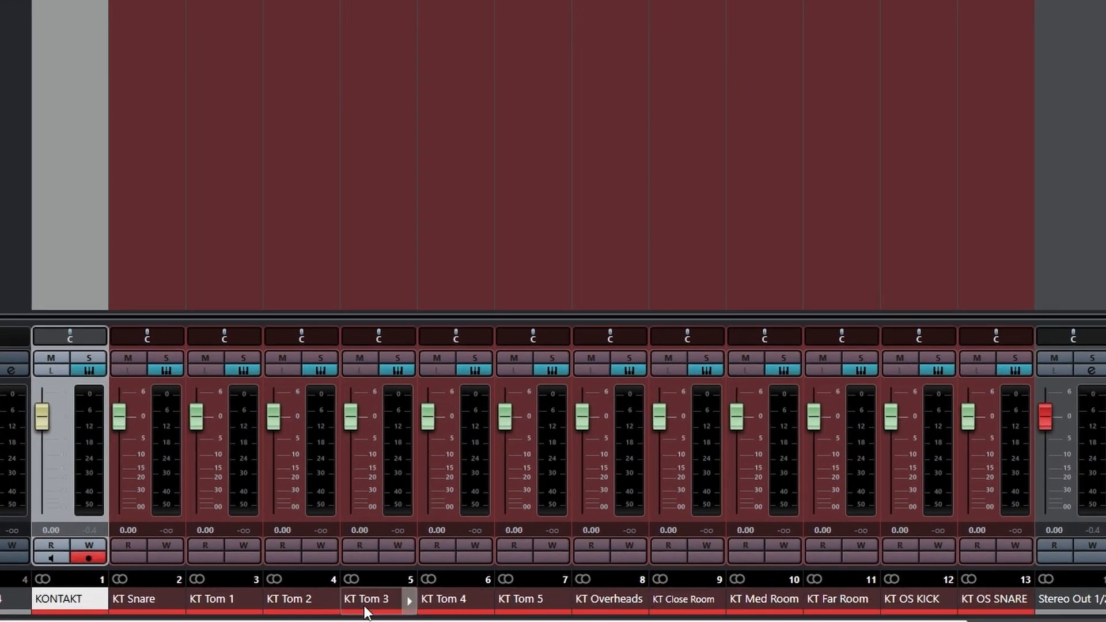
pyautogui.click(132, 599)
pyautogui.click(209, 601)
pyautogui.click(288, 599)
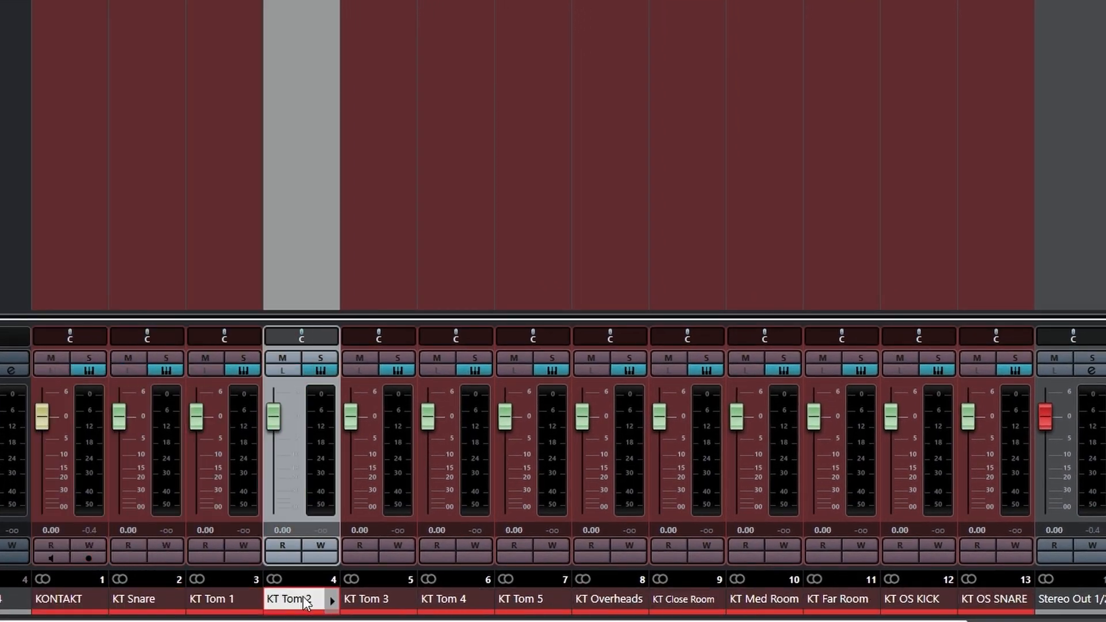
pyautogui.click(369, 597)
pyautogui.doubleClick(79, 596)
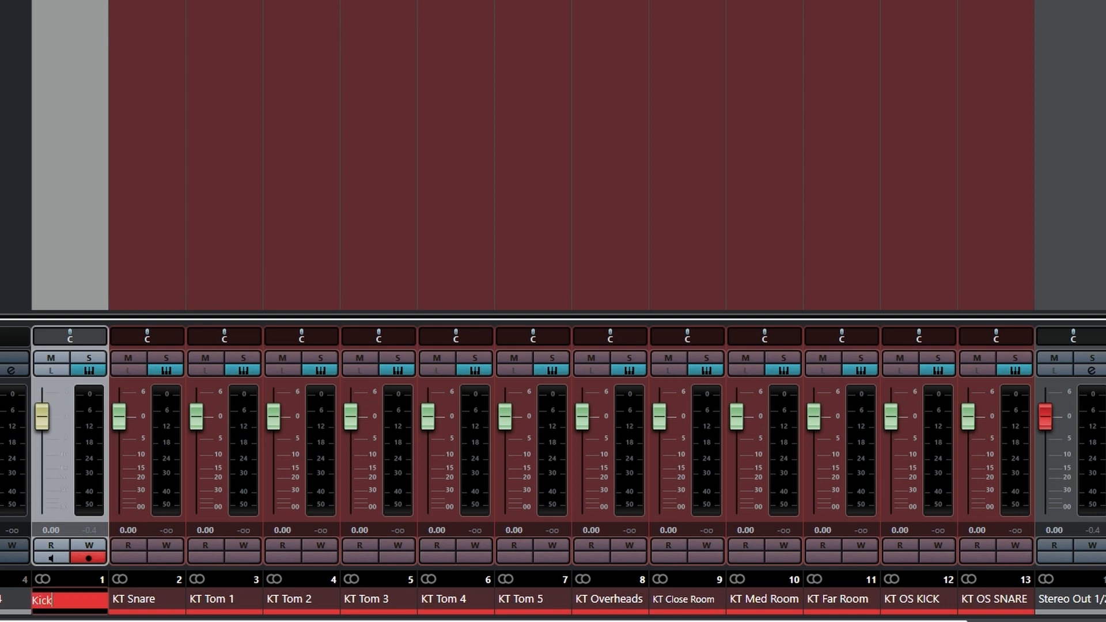
pyautogui.press('Return')
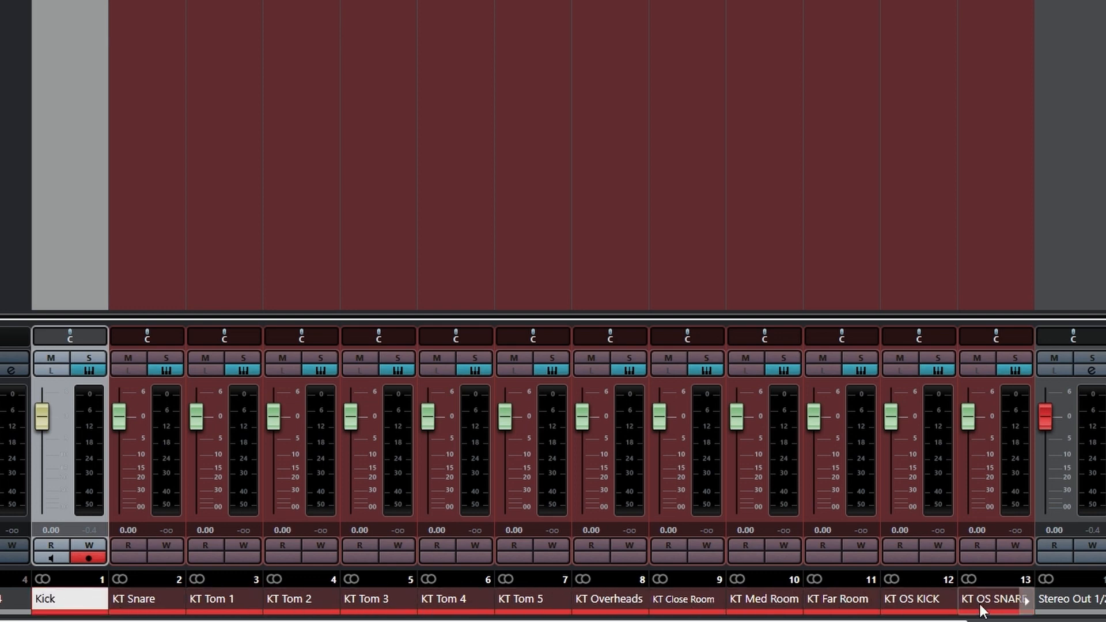
# Shape the Kick channel's StudioEQ with band 1 at 86 Hz, -15.5 dB, band 2 at 89 Hz, +9.1 dB, and band 3 at 5.04 kHz, +5.6 dB.
pyautogui.press('space')
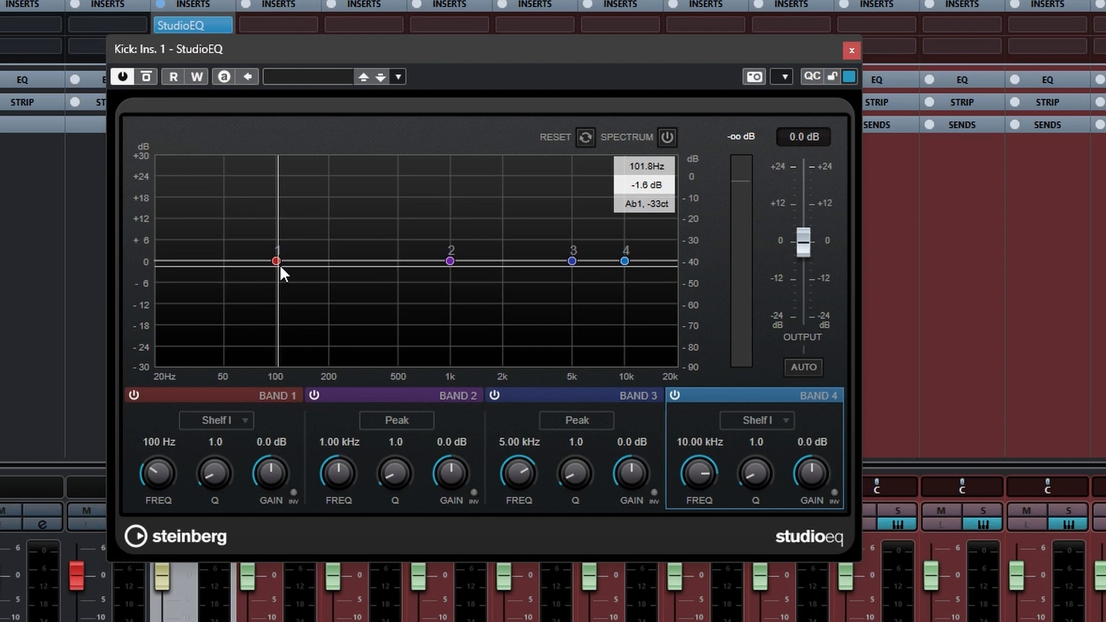
pyautogui.moveTo(276, 261); pyautogui.dragTo(265, 317)
pyautogui.moveTo(450, 261); pyautogui.dragTo(267, 228)
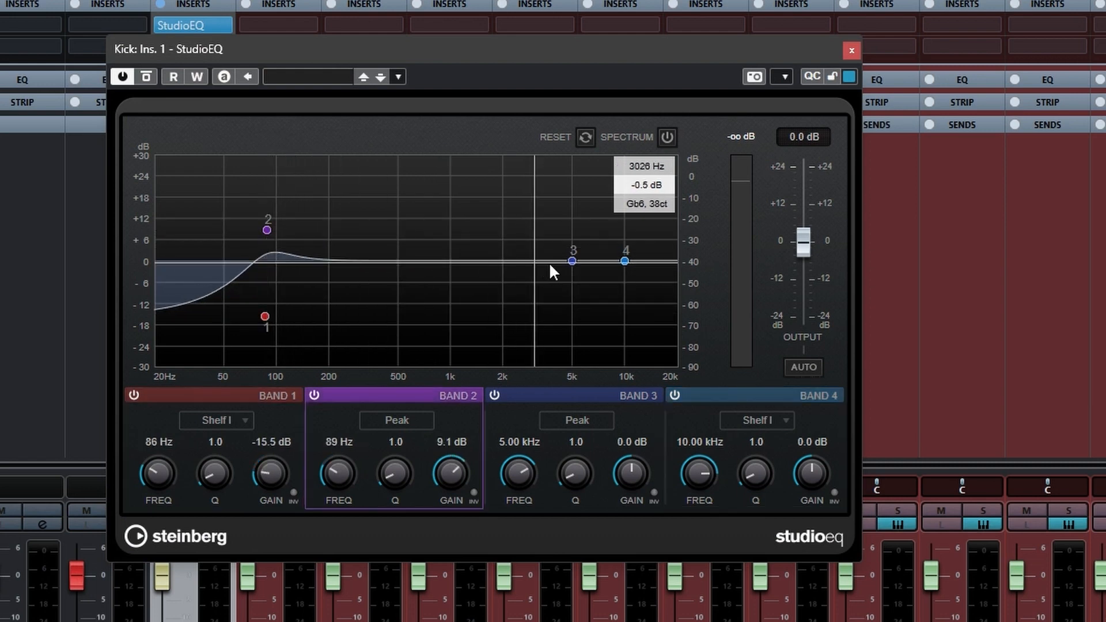
pyautogui.moveTo(572, 261); pyautogui.dragTo(573, 242)
# Play the drums through the kick's StudioEQ with the spectrum display enabled, and close the equalizer window.
pyautogui.press('space')
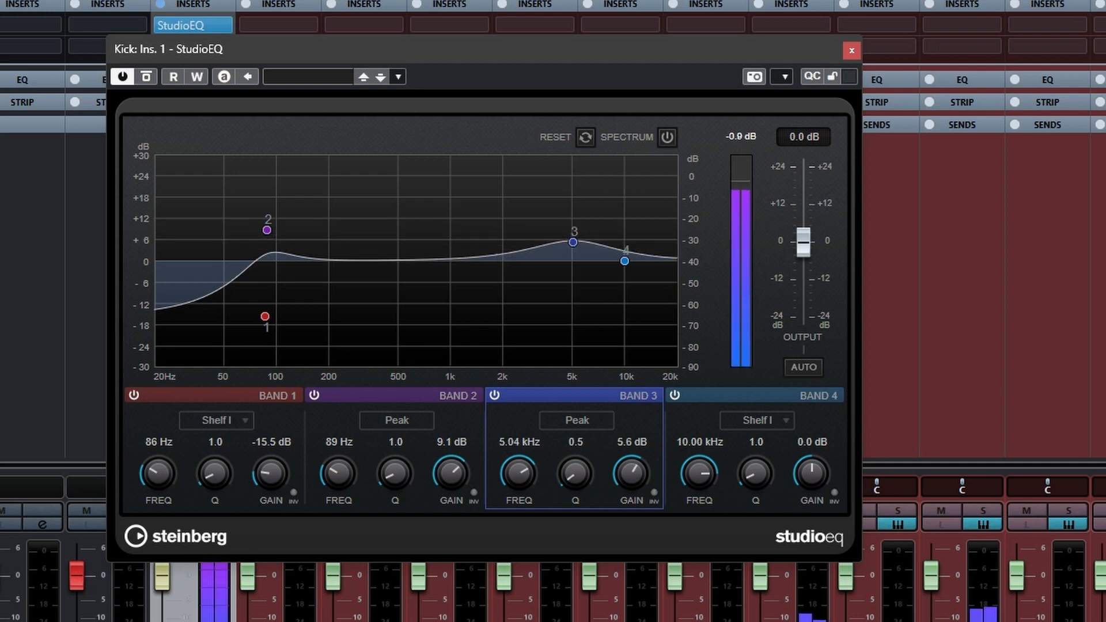
pyautogui.click(667, 137)
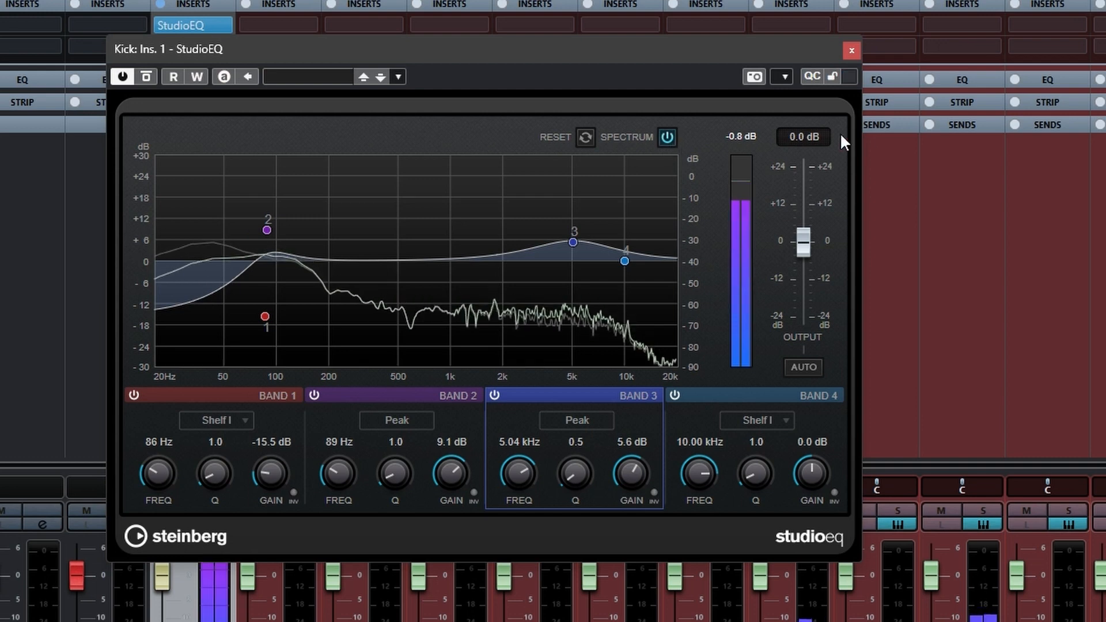
pyautogui.click(852, 52)
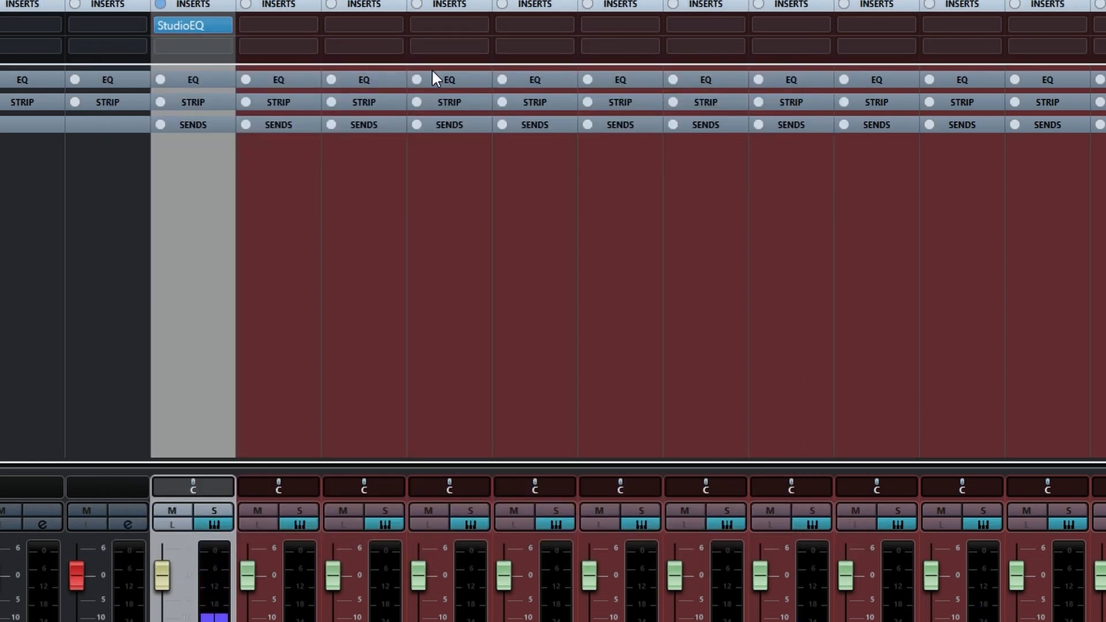